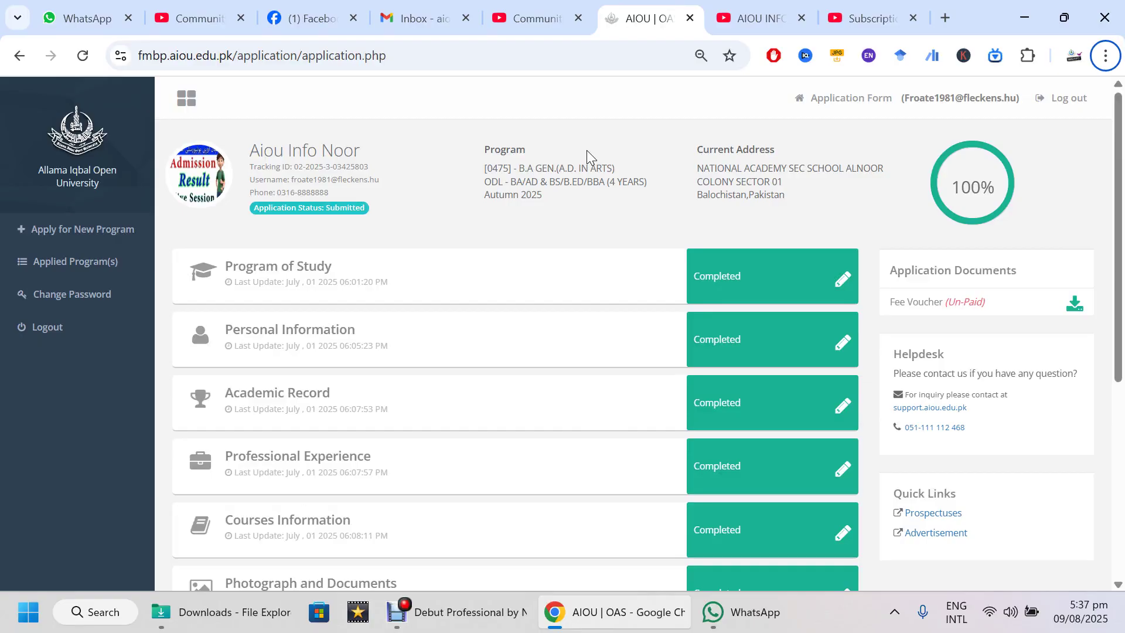
Open the submitted application's unpaid fee voucher and look through its applicant details and fee items.
left_click_drag(298, 157, 337, 159)
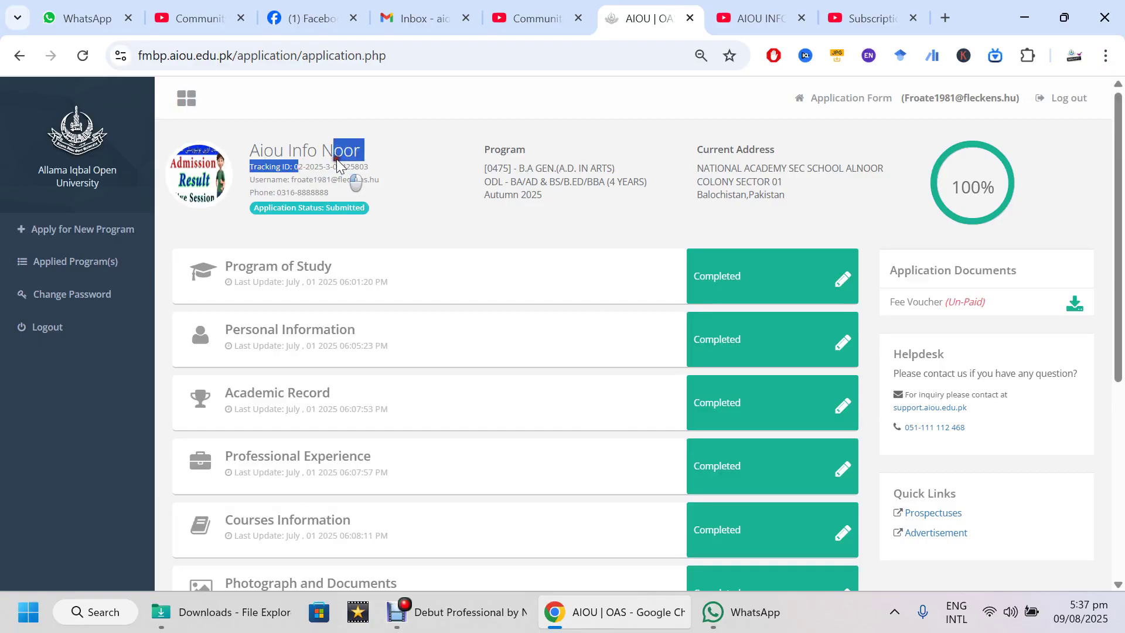
left_click(336, 159)
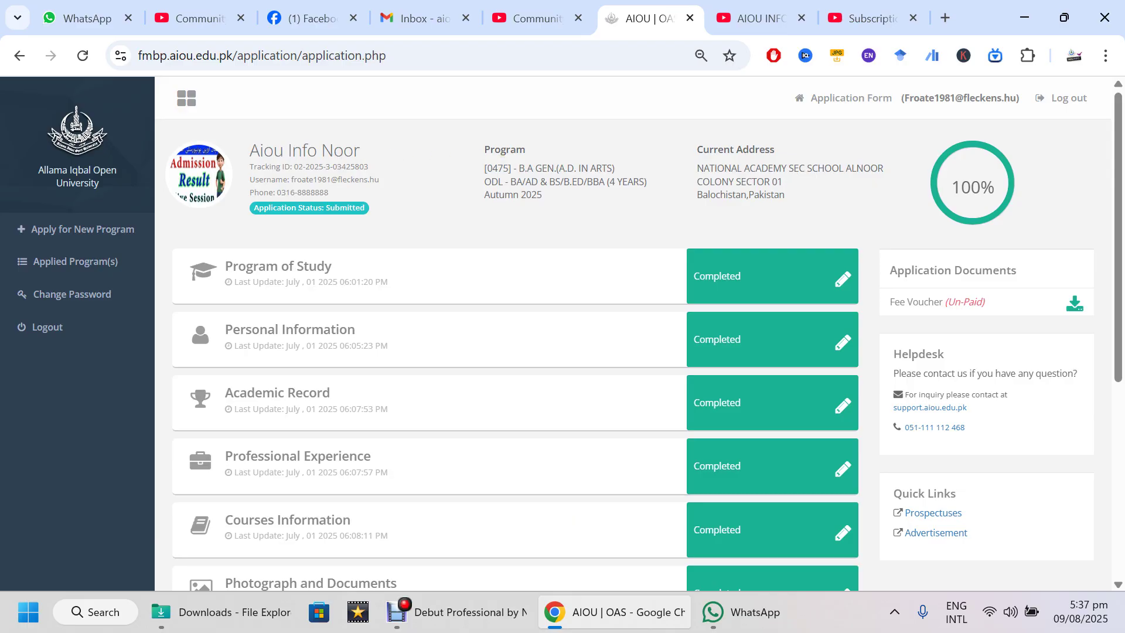
left_click(966, 303)
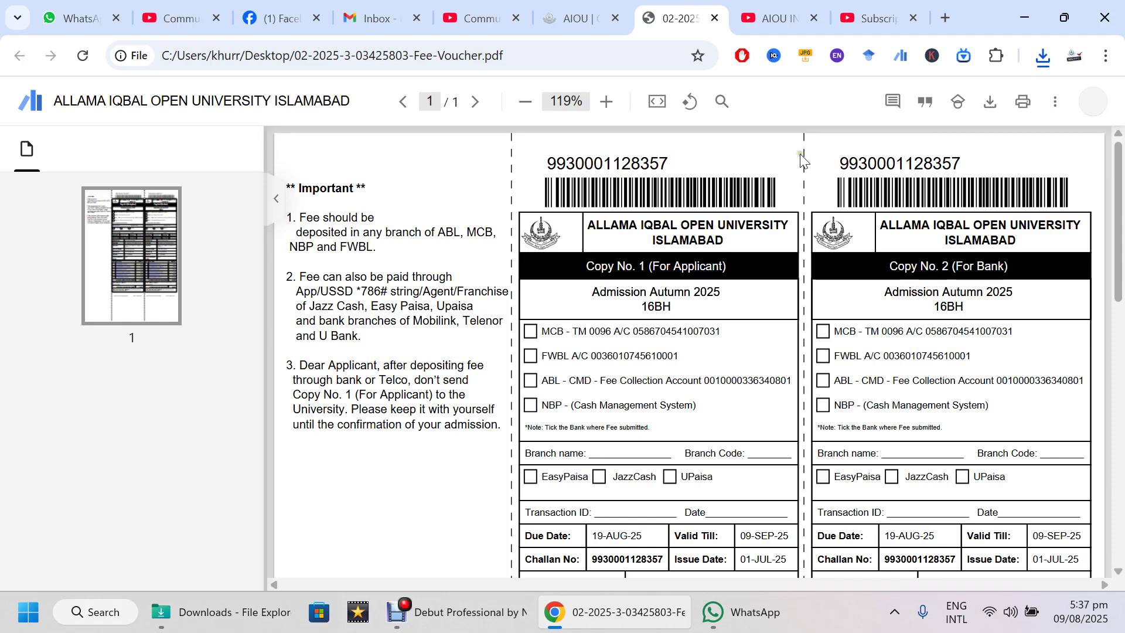
scroll(714, 288, "down", 3)
scroll(714, 293, "down", 5)
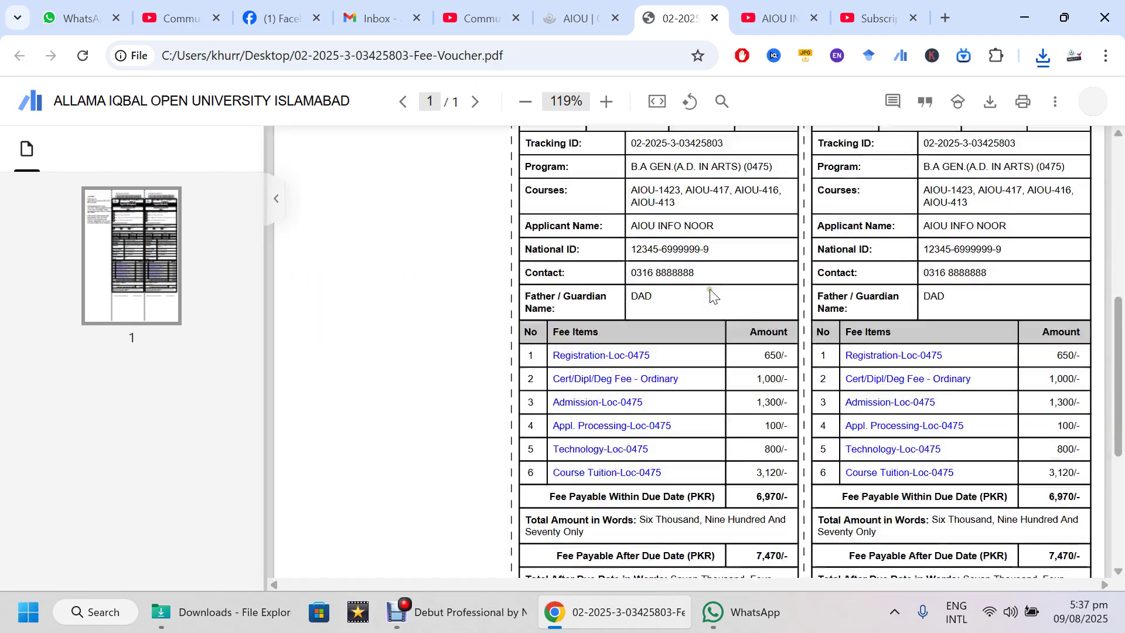
Switch to the YouTube Studio comments and read the viewer's comment about the incorrect mobile number on a submitted B.Ed application.
left_click(476, 17)
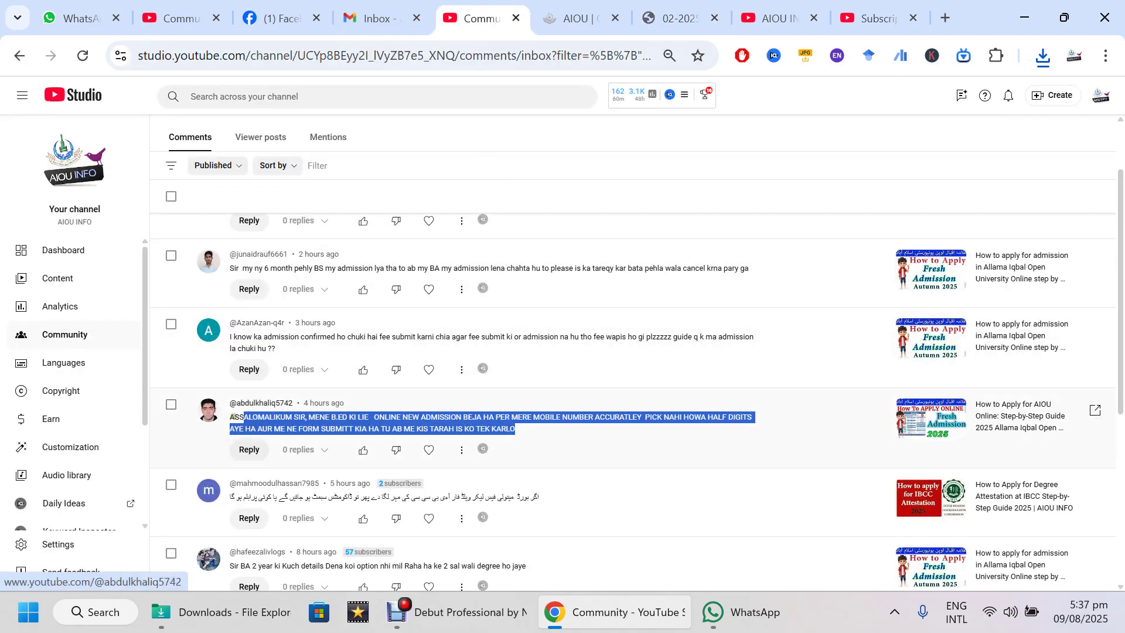
left_click(229, 418)
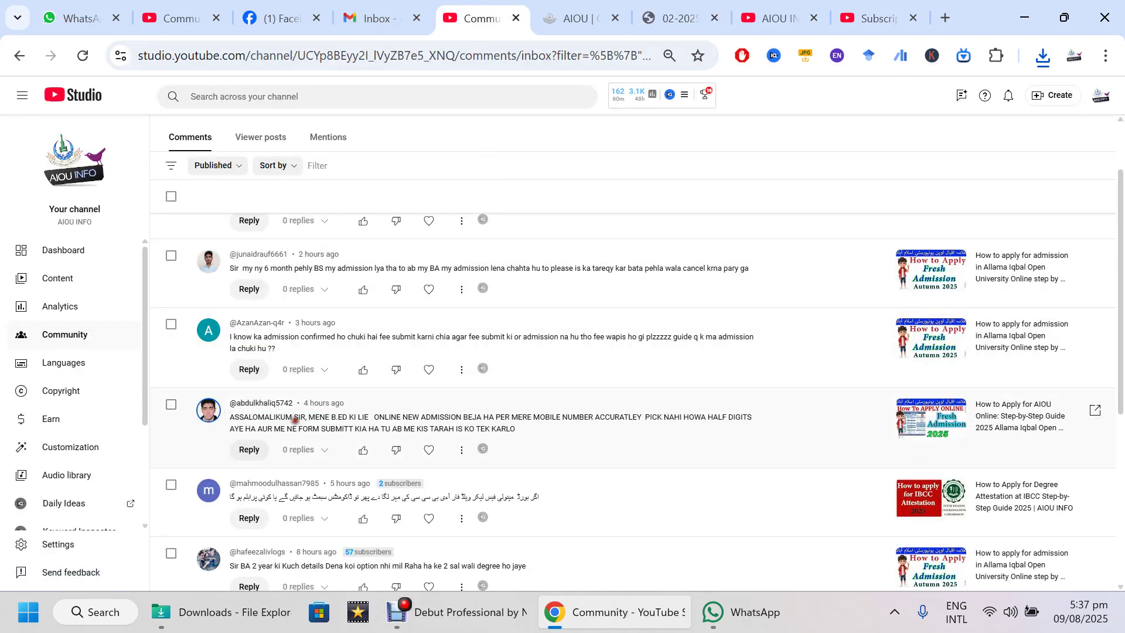
left_click_drag(518, 430, 236, 428)
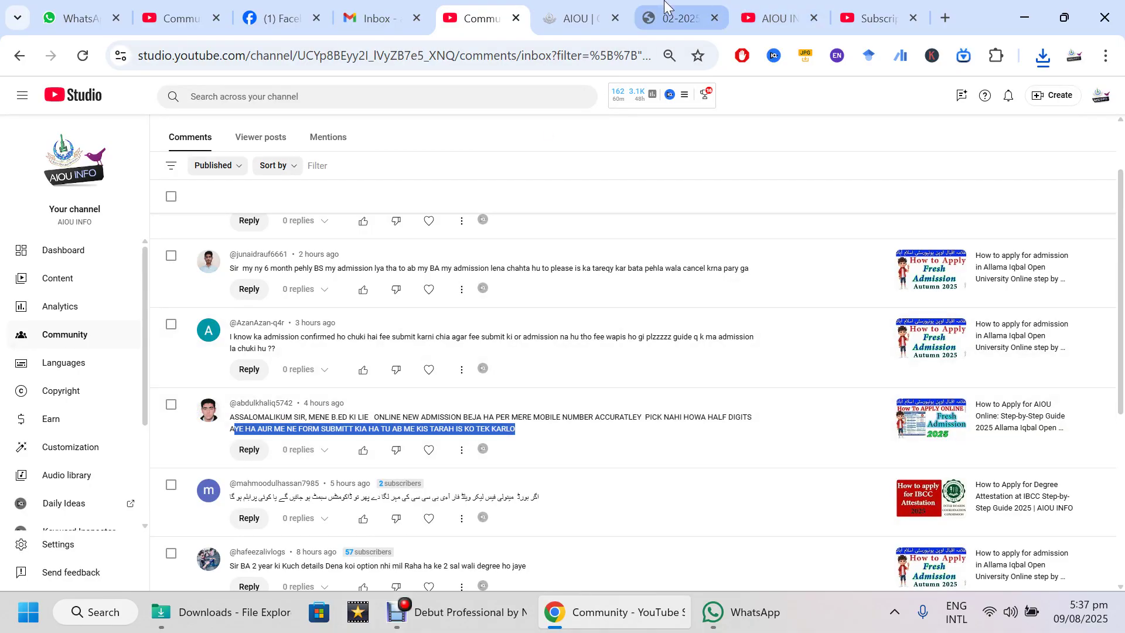
Return to the fee voucher PDF and review its due dates, contact number and payable fees.
left_click(679, 7)
left_click(561, 7)
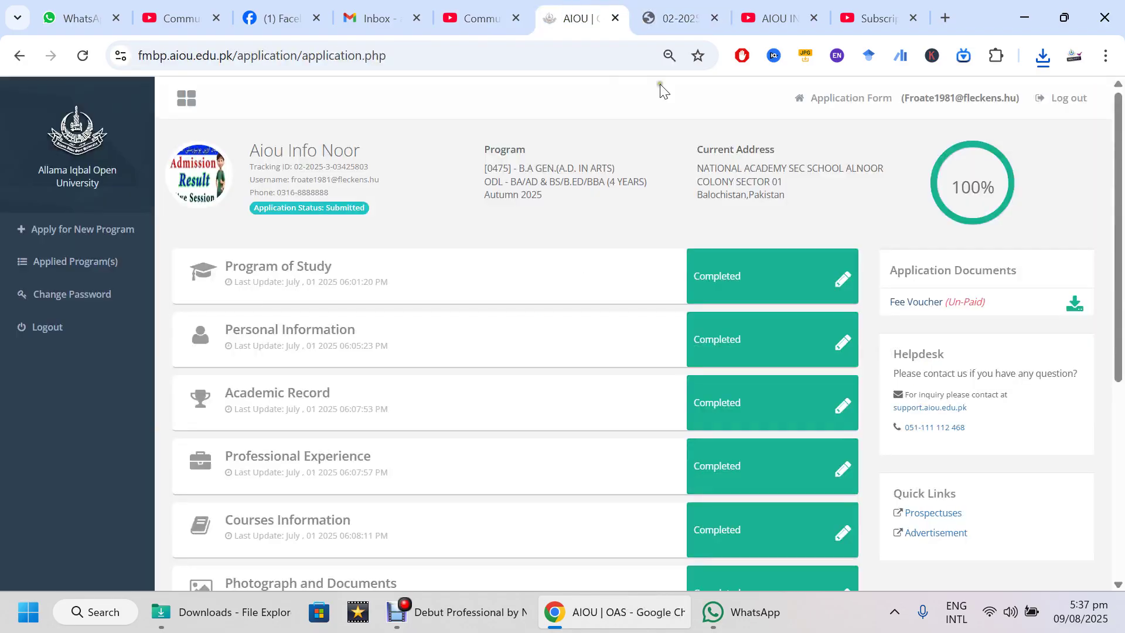
left_click(679, 18)
scroll(678, 250, "up", 9)
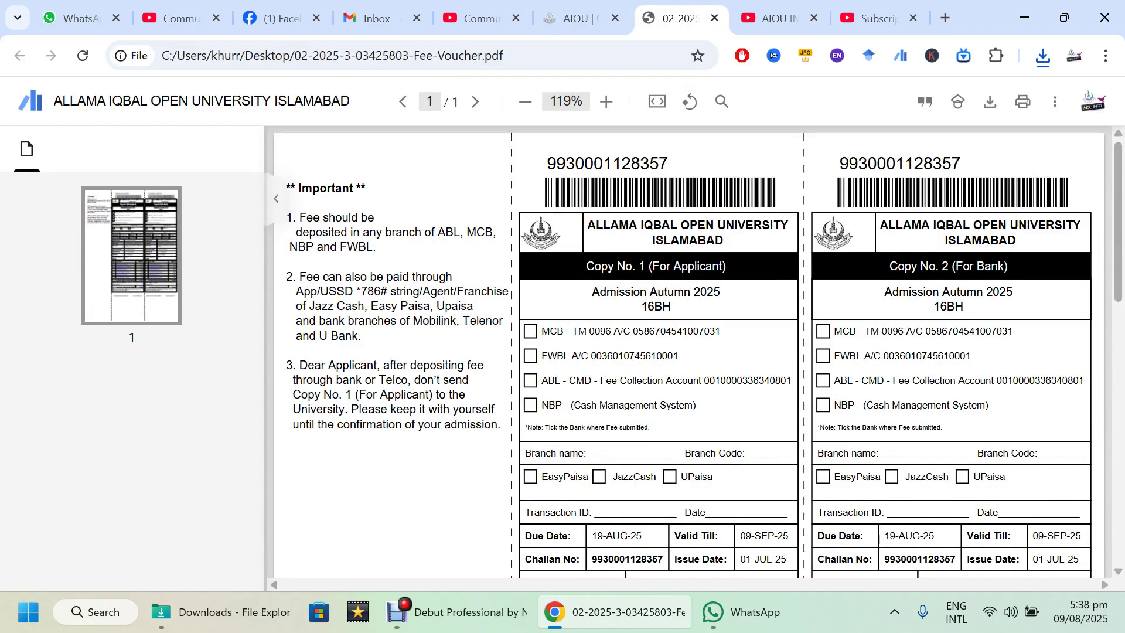
scroll(689, 352, "down", 5)
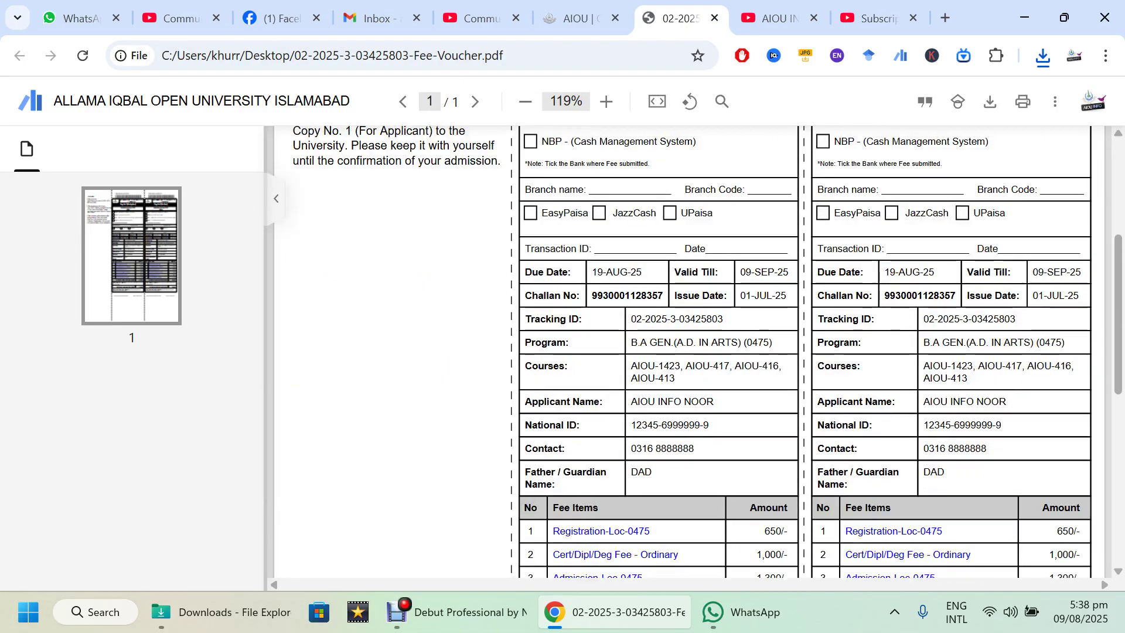
scroll(639, 338, "down", 5)
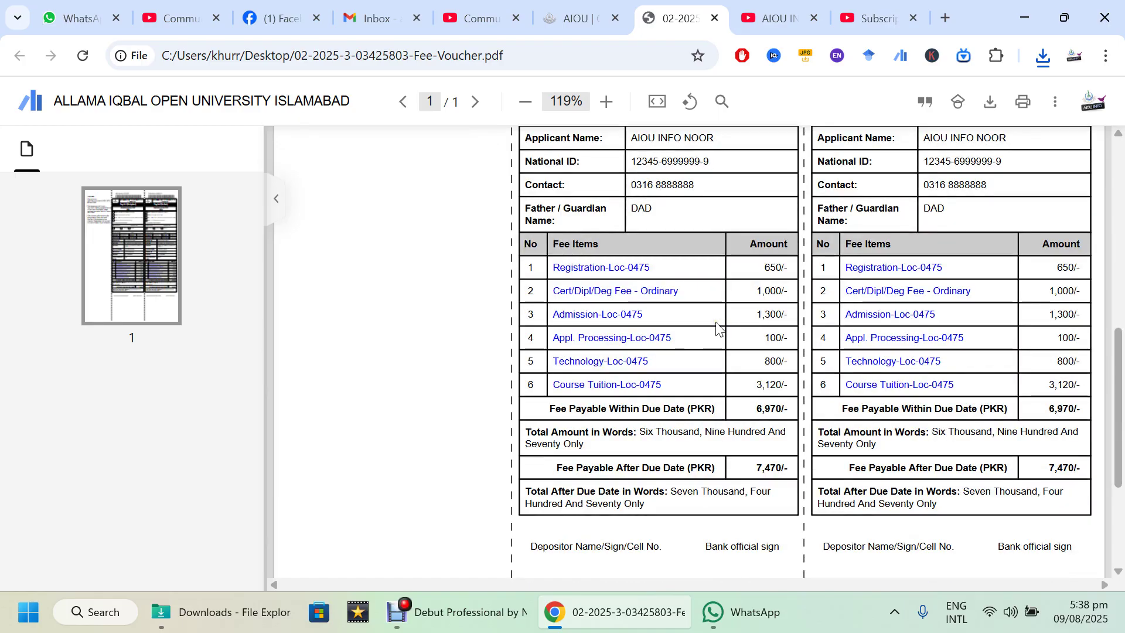
Return to the application page and highlight the applied program and the applicant's phone number.
left_click(574, 17)
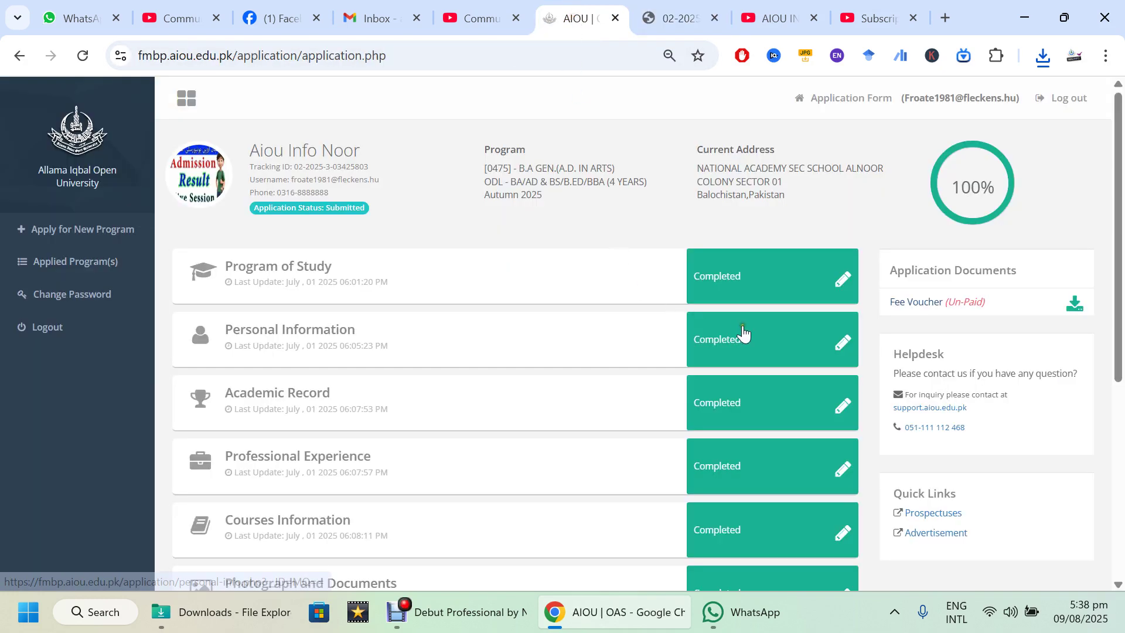
left_click_drag(483, 166, 568, 193)
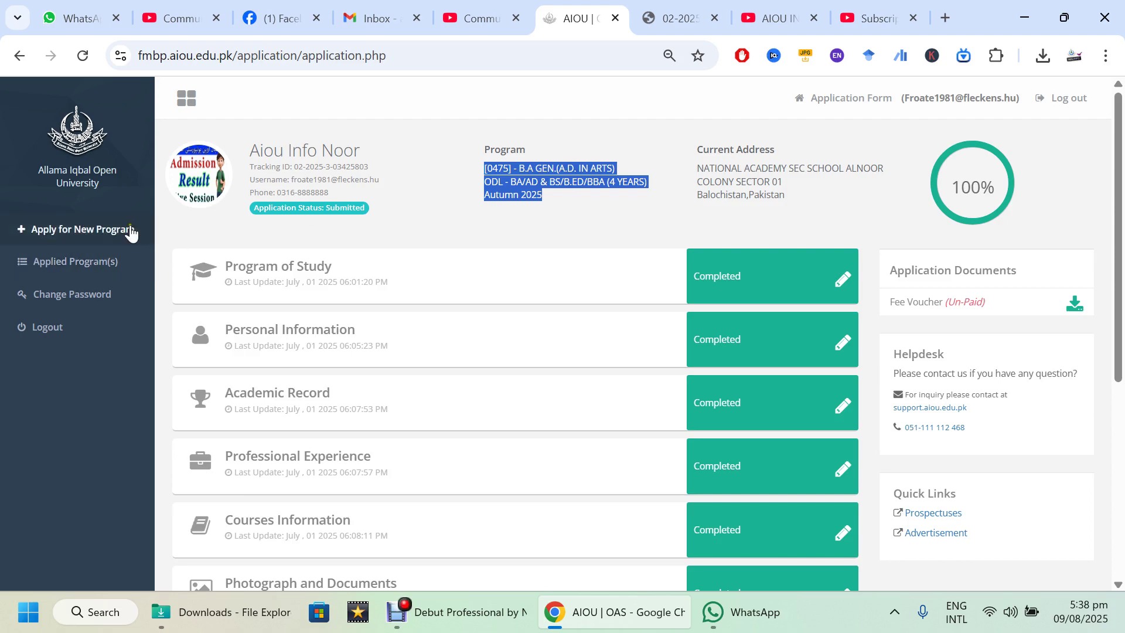
mouse_move(276, 192)
left_mouse_down()
mouse_move(358, 198)
mouse_move(256, 193)
left_mouse_up()
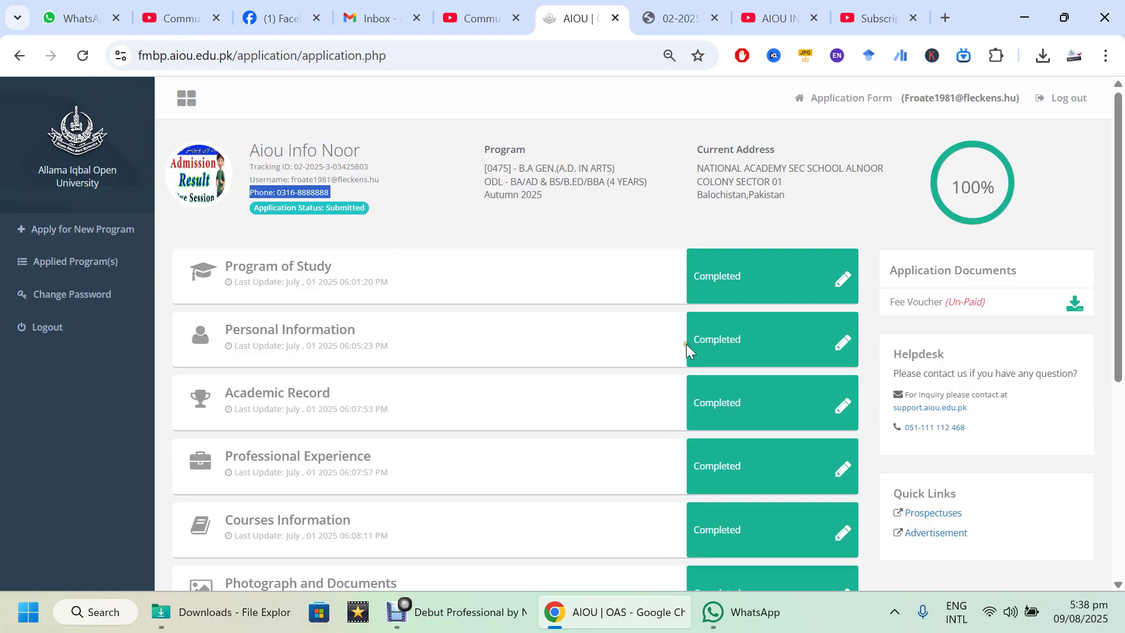
Try to edit the application's Personal Information, and open the submitted application from the applied programs list.
left_click(836, 347)
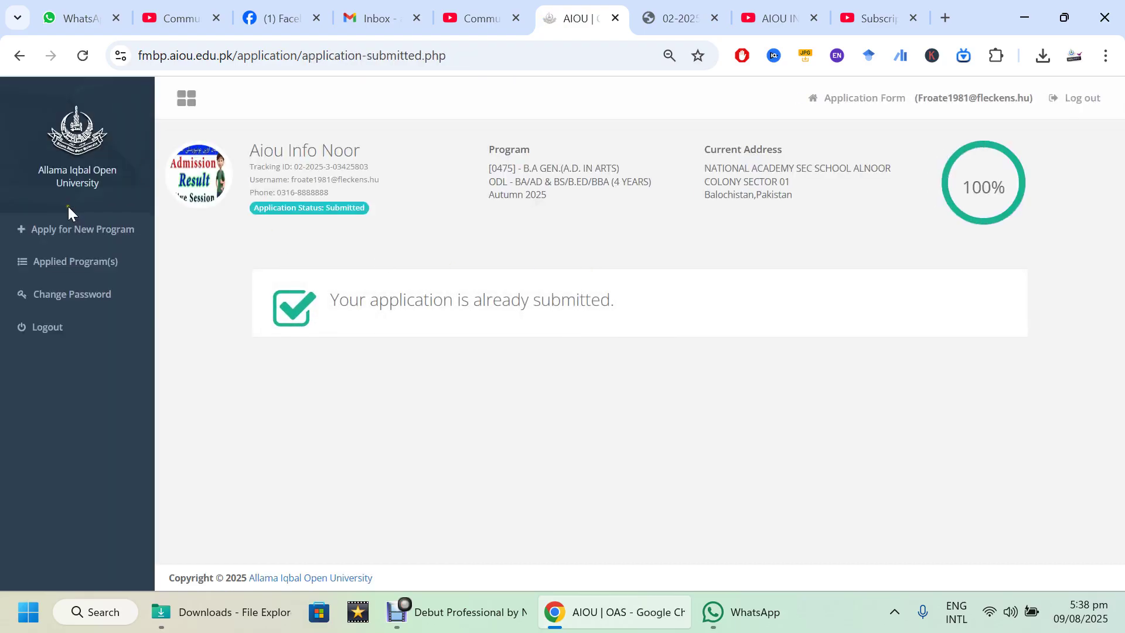
left_click(79, 265)
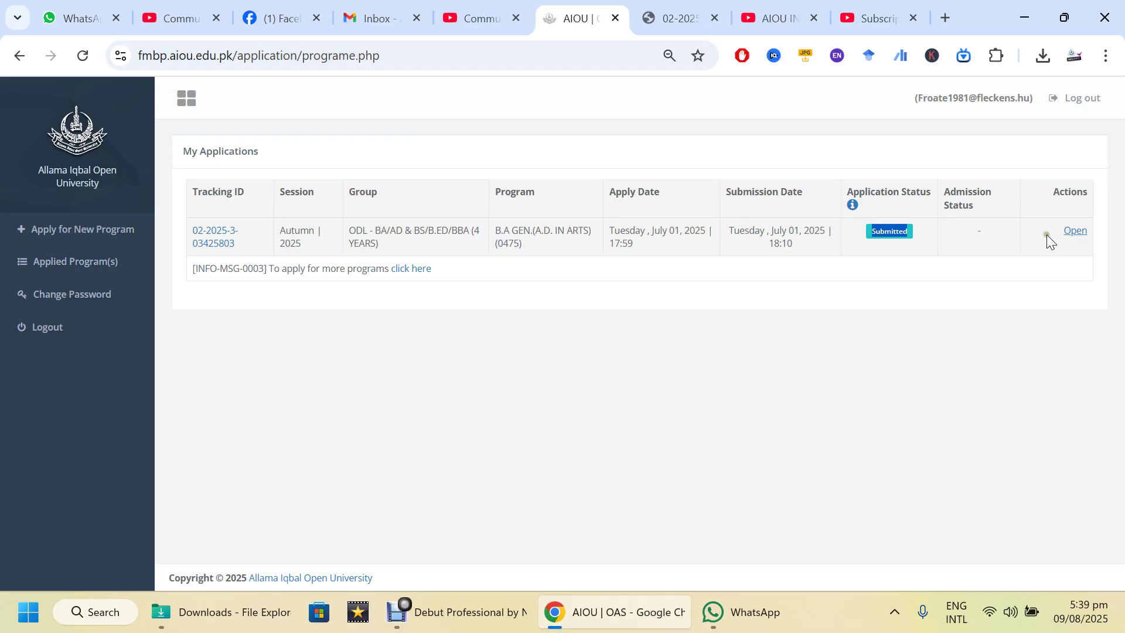
left_click(1076, 234)
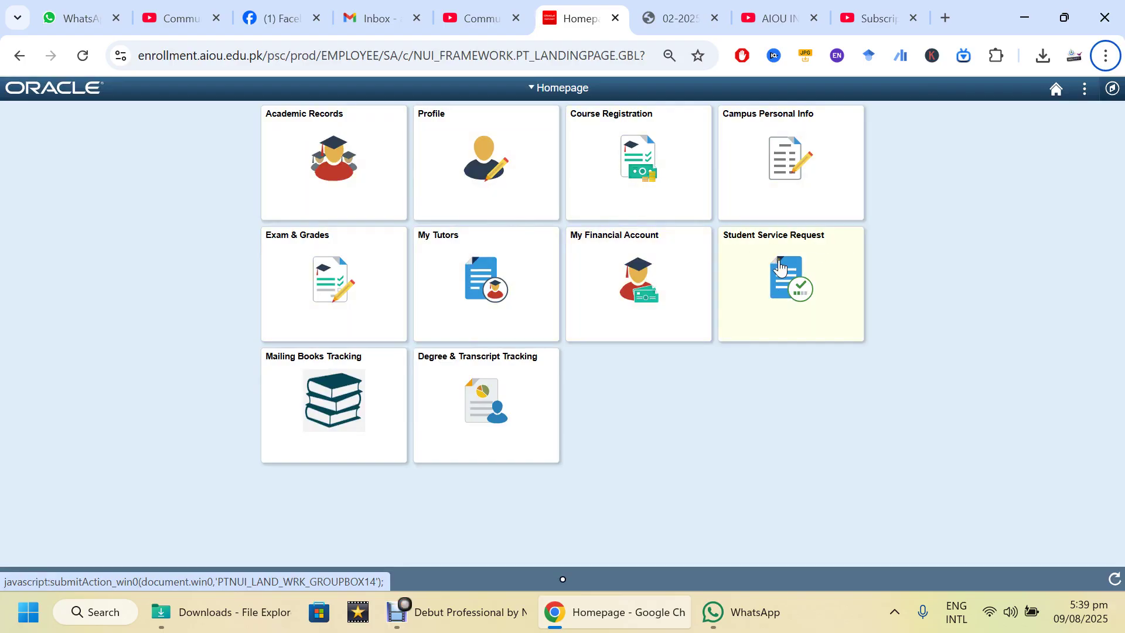
Open Student Service Request in the enrollment portal and start a new service request.
left_click(745, 241)
left_click(737, 235)
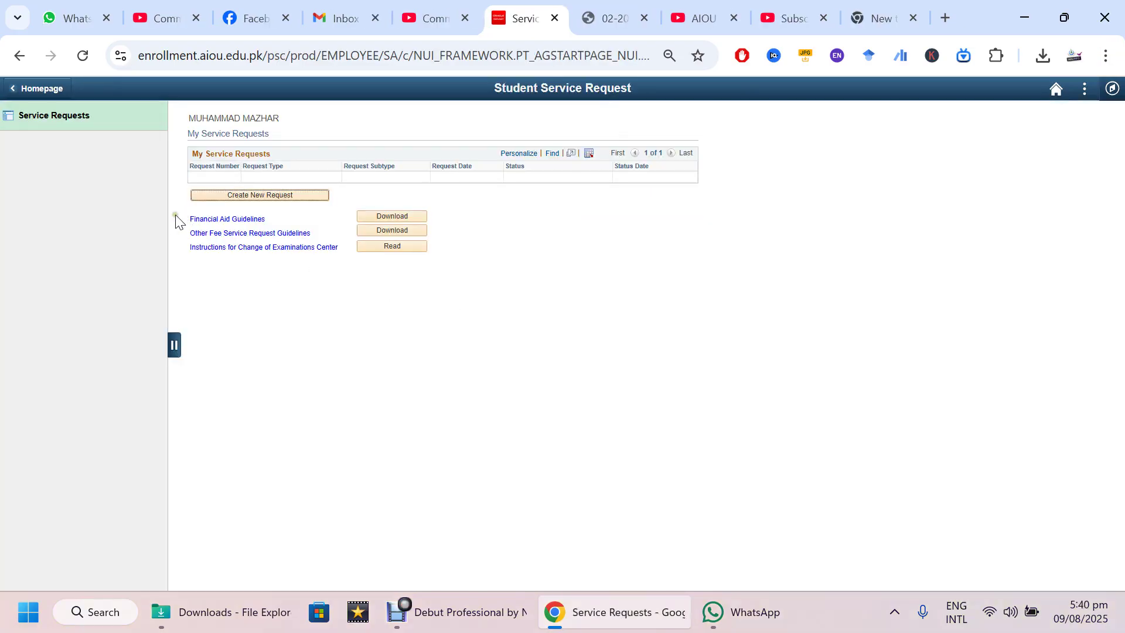
left_click(353, 261)
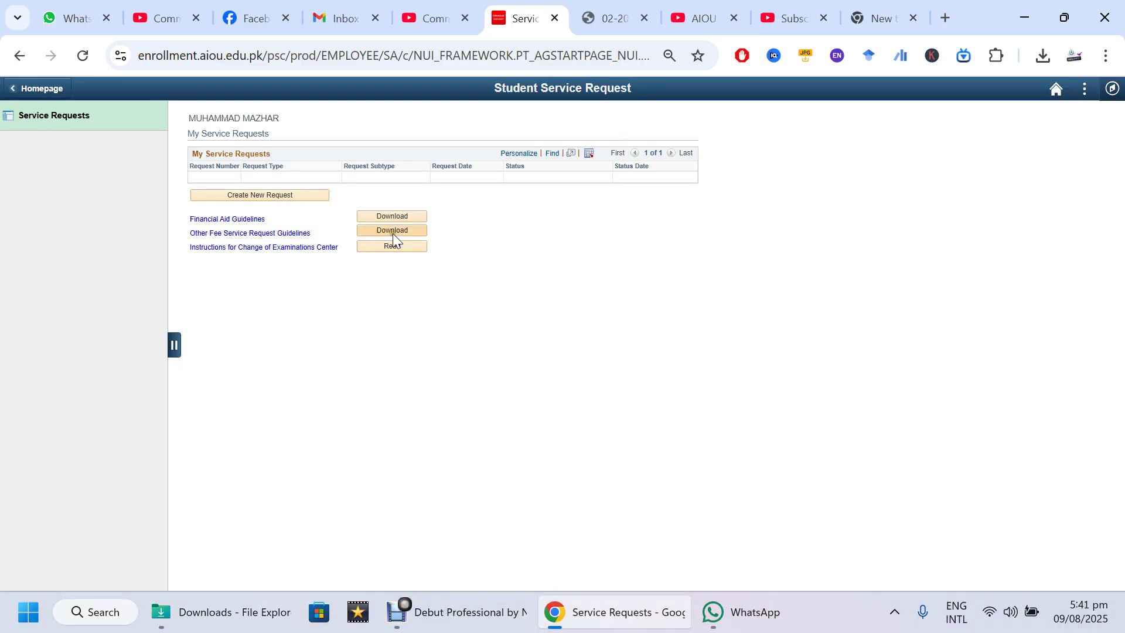
left_click(256, 198)
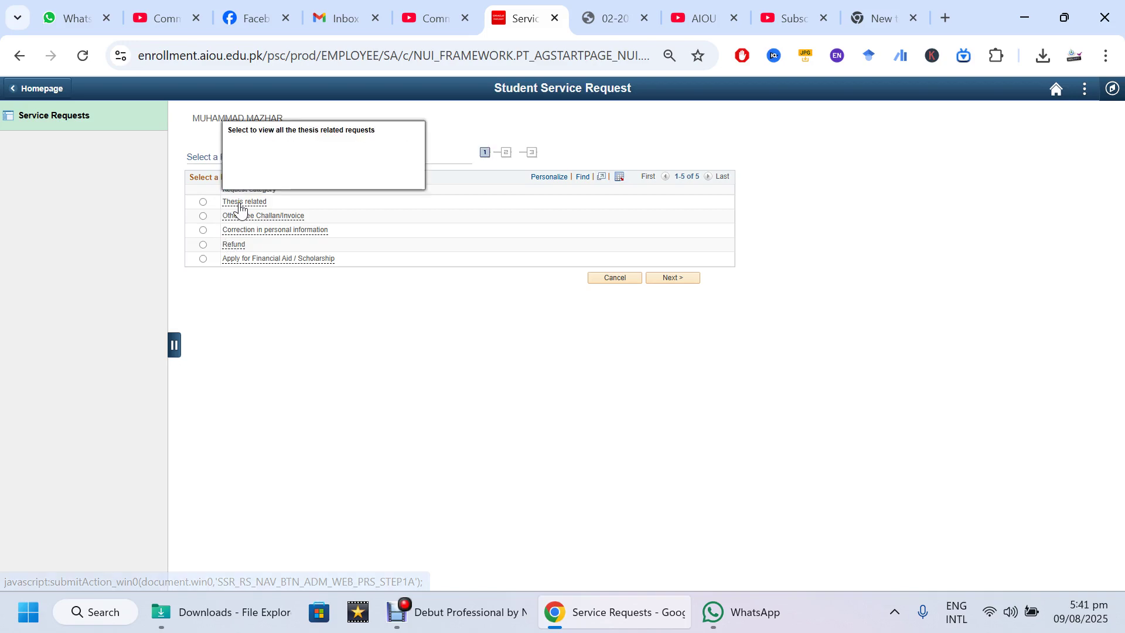
Enlarge the page and examine each available request category, from Thesis related to Apply for Financial Aid / Scholarship.
key("ctrl+minus")
key("ctrl+plus")
key("ctrl+plus")
key("ctrl+minus")
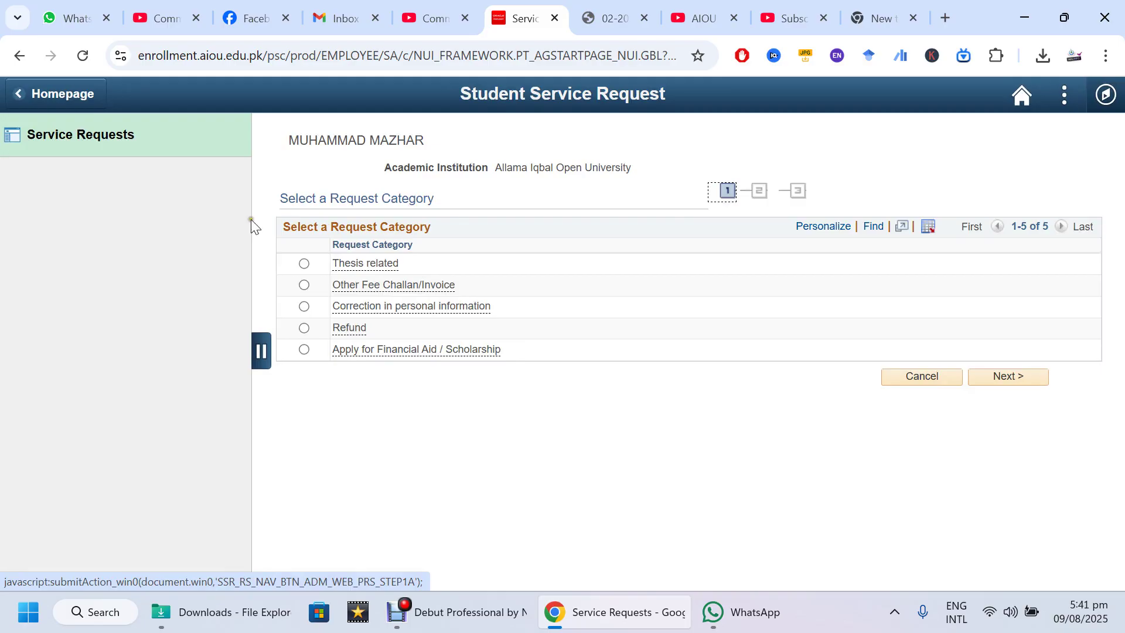
left_click_drag(415, 271, 329, 269)
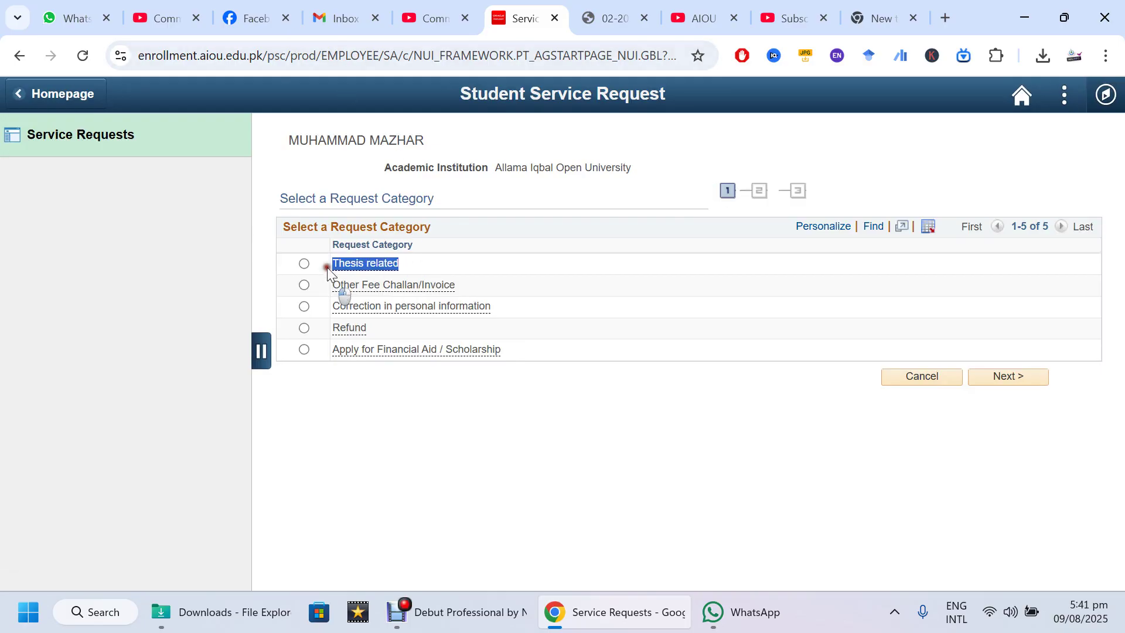
left_click_drag(463, 289, 316, 284)
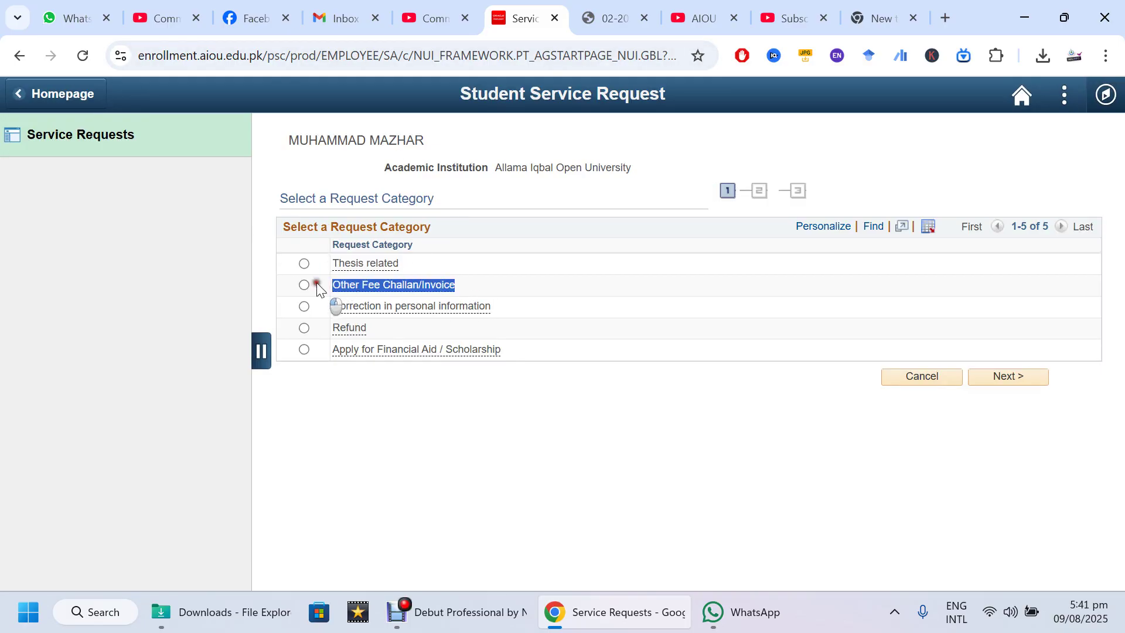
left_click_drag(514, 306, 319, 306)
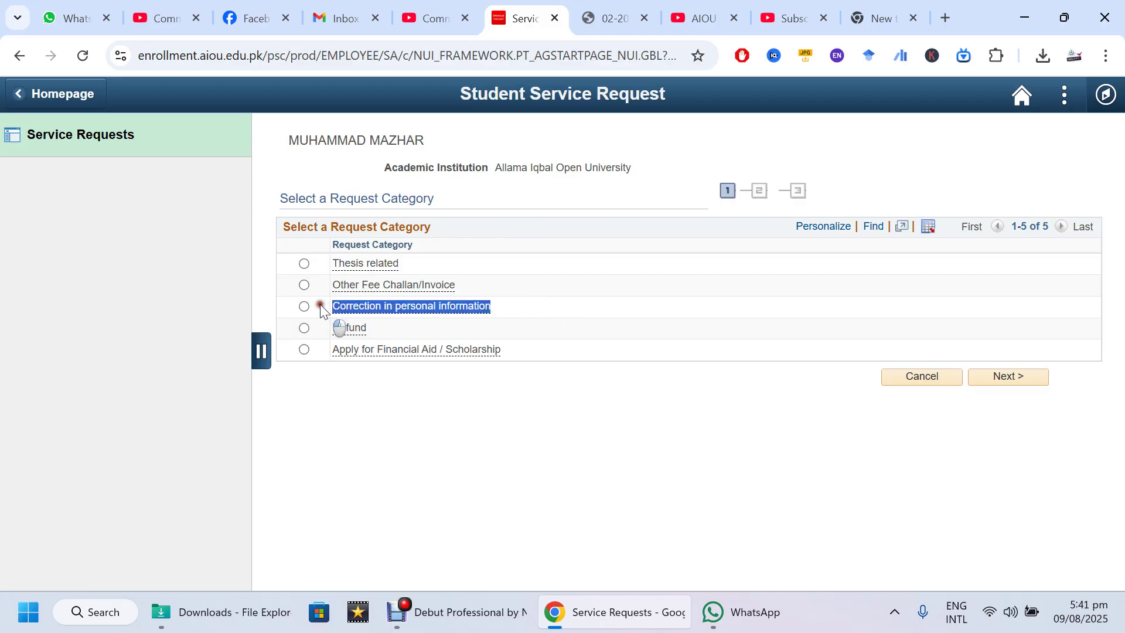
left_click_drag(377, 326, 329, 328)
left_click_drag(524, 358, 351, 359)
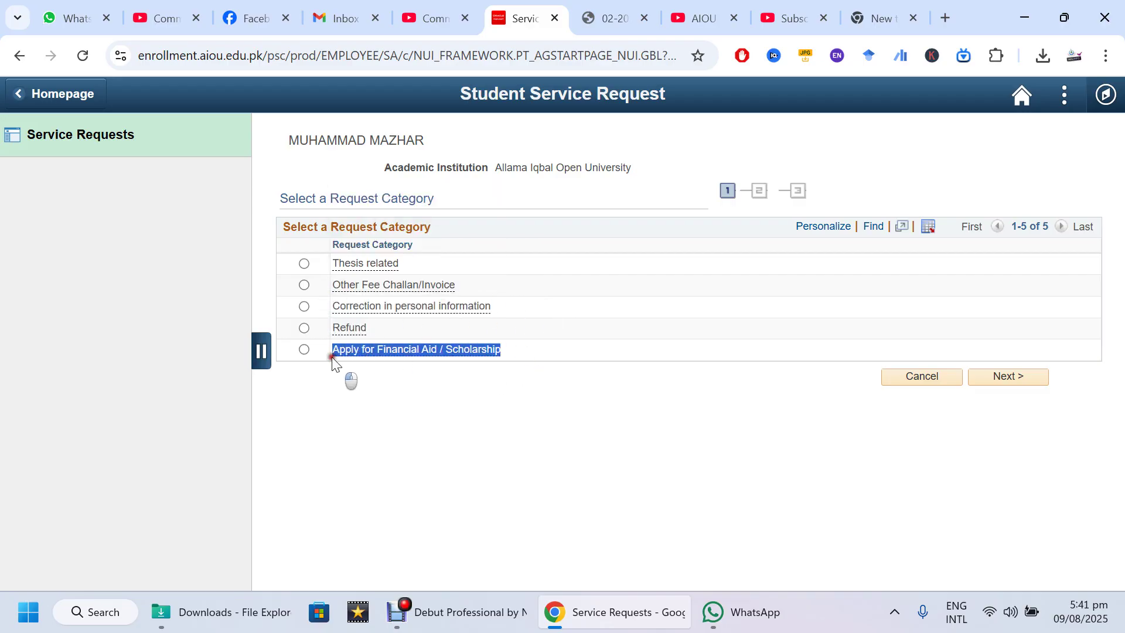
Choose Correction in personal information as the request category and continue to the request type selection.
left_click(498, 305)
left_click_drag(498, 305, 328, 311)
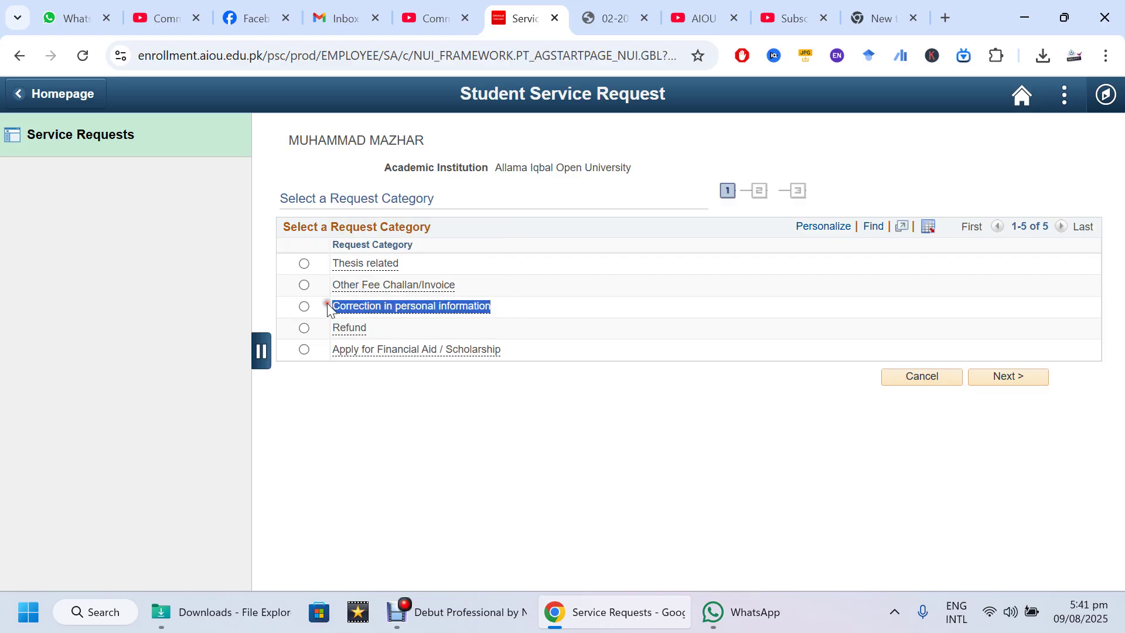
left_click(303, 307)
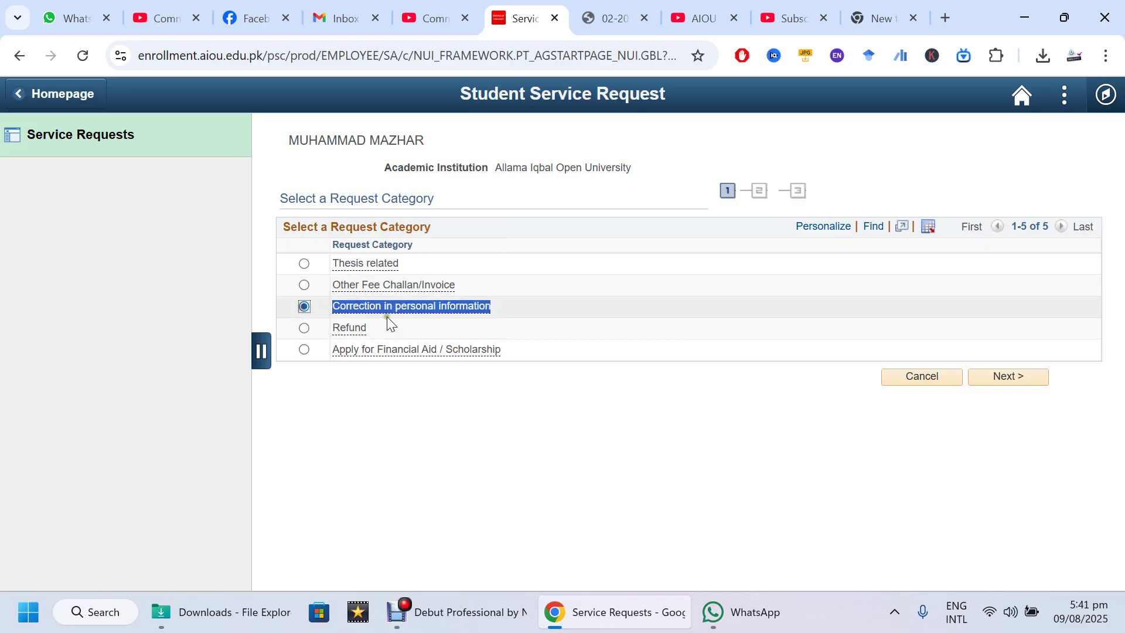
left_click(985, 376)
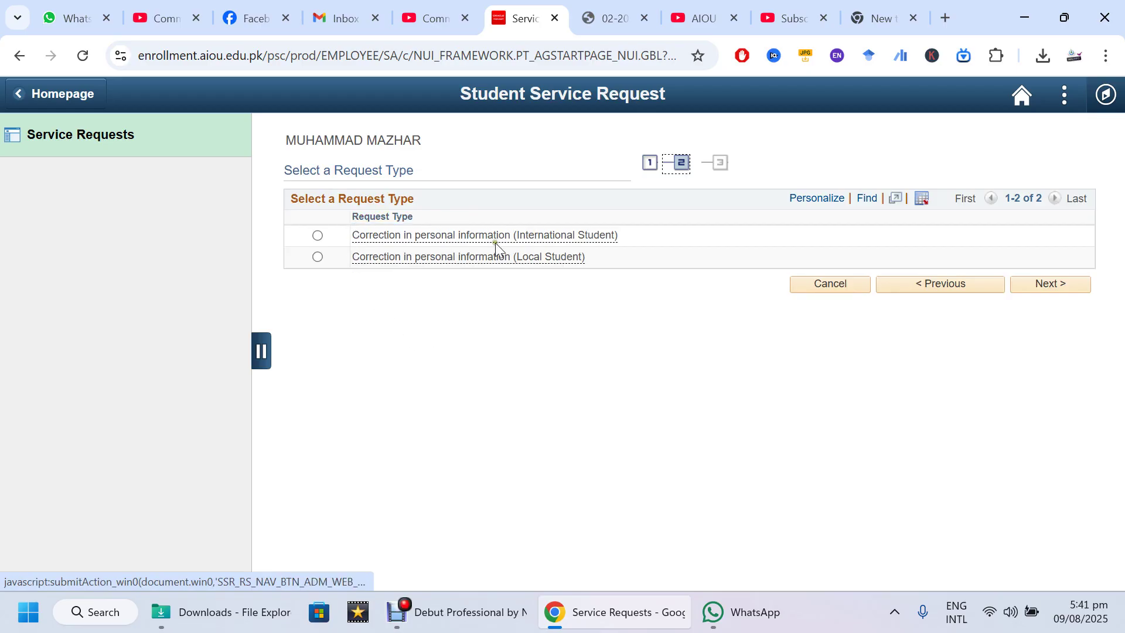
Choose Correction in personal information (Local Student) as the request type and continue to the request details.
left_click_drag(618, 234, 347, 242)
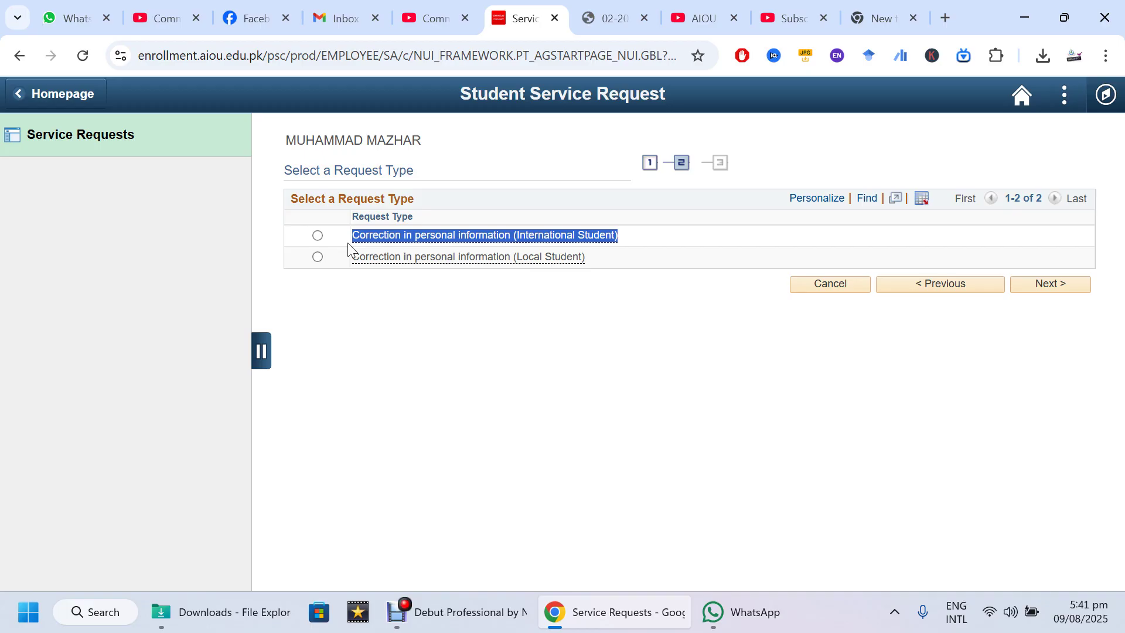
left_click(318, 256)
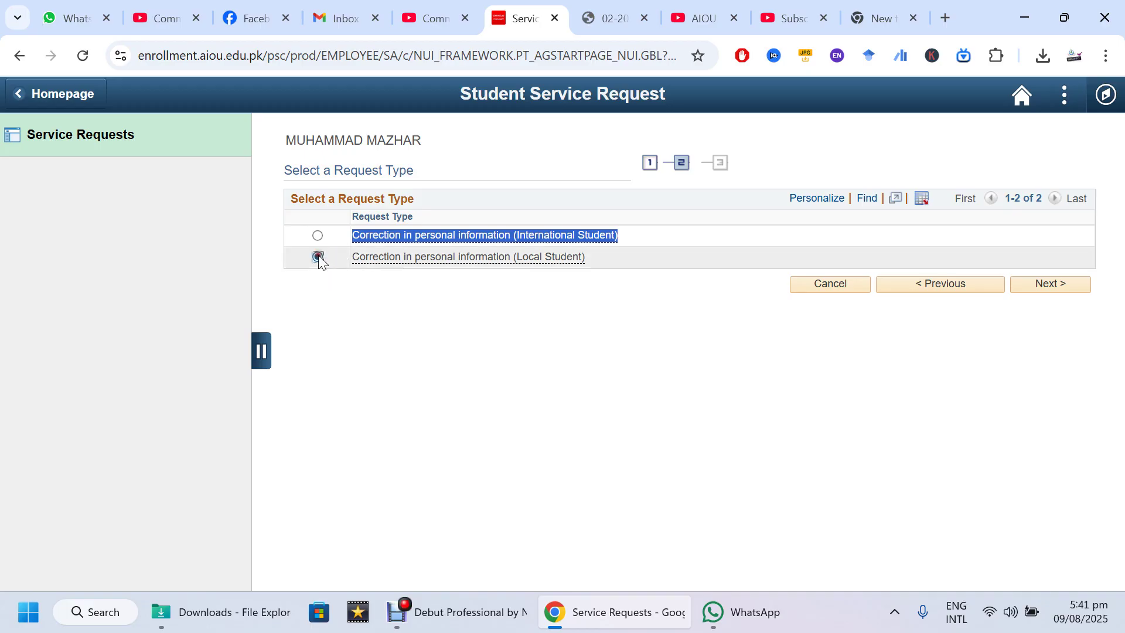
left_click(1085, 285)
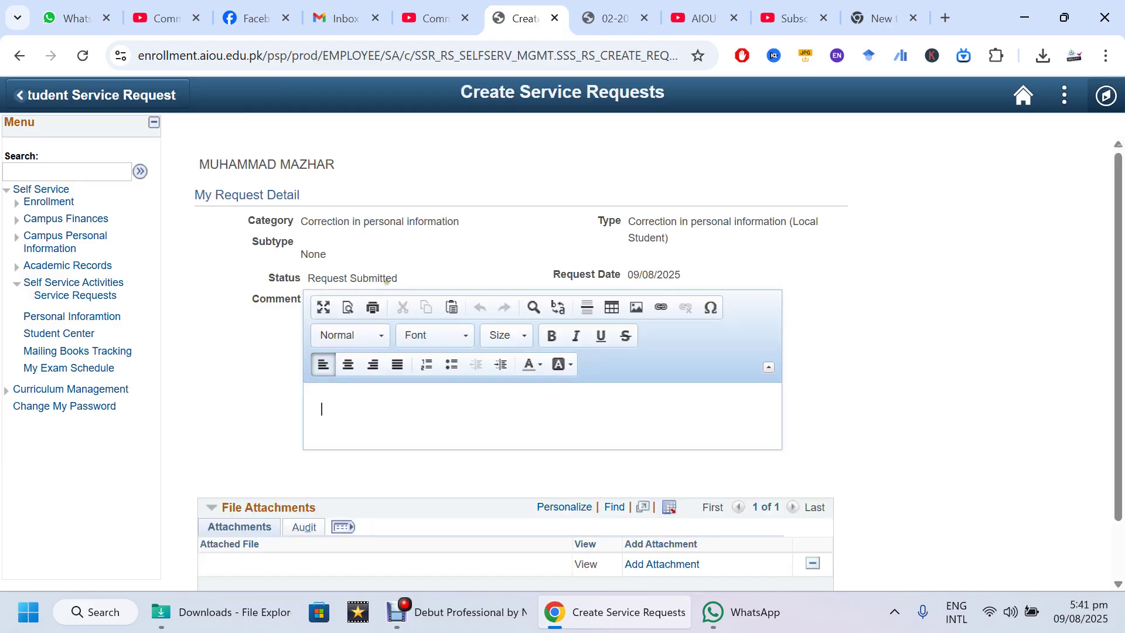
Review the category, type, status and date of the service request, and place the cursor in its comment box.
left_click_drag(189, 161, 828, 299)
scroll(828, 298, "down", 1)
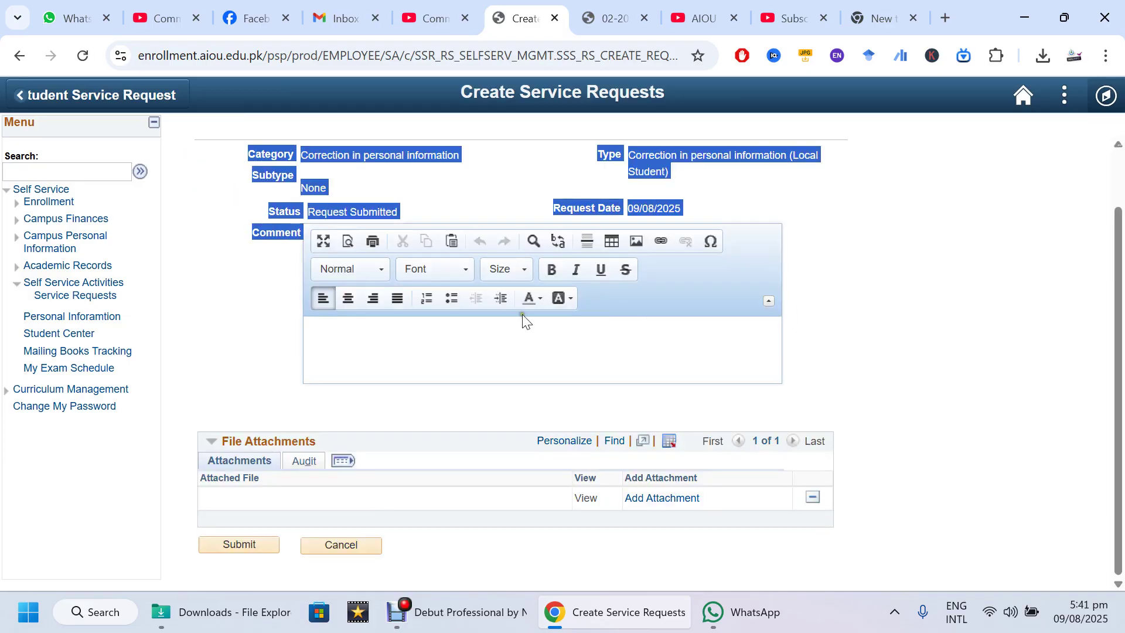
left_click(420, 346)
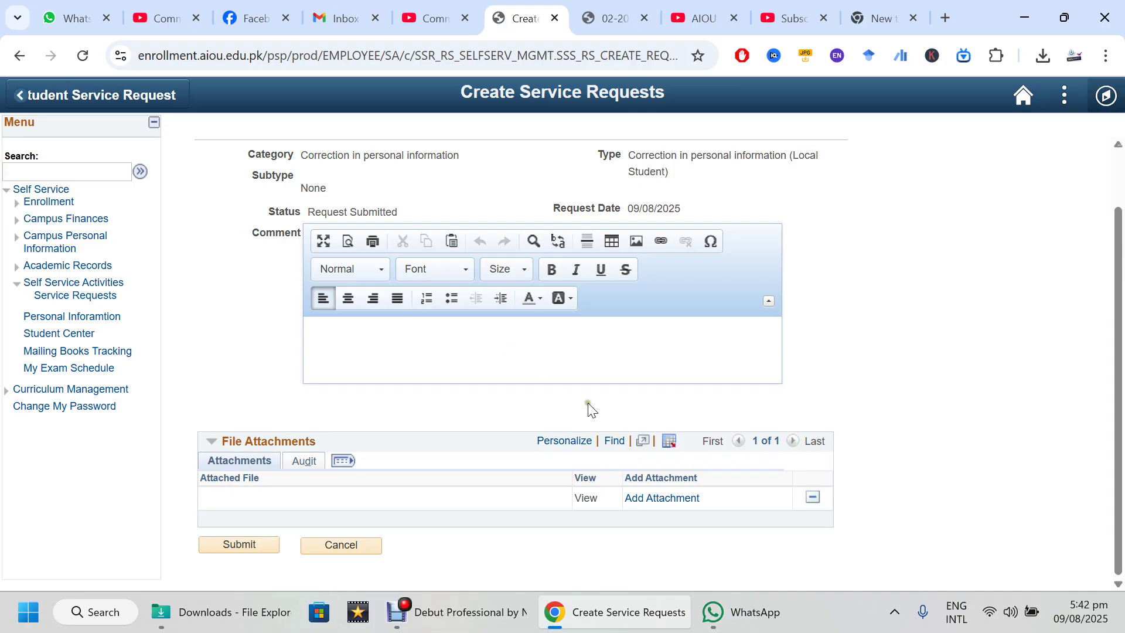
Choose aiou dts.png as a file attachment for the service request, and cancel the upload.
left_click(681, 499)
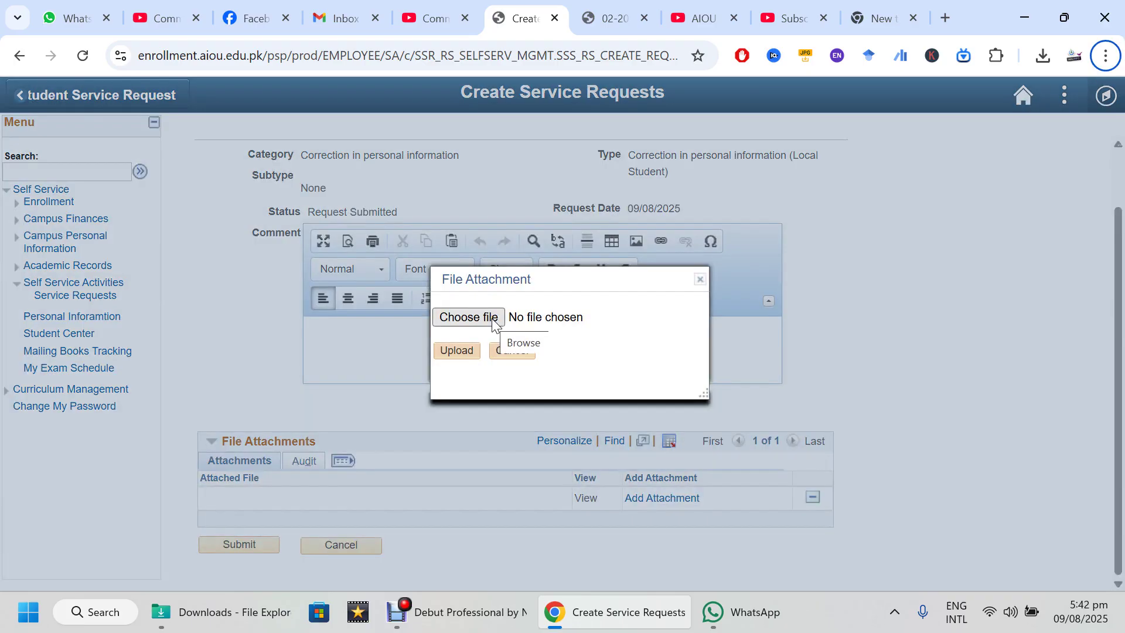
left_click(494, 323)
double_click(820, 483)
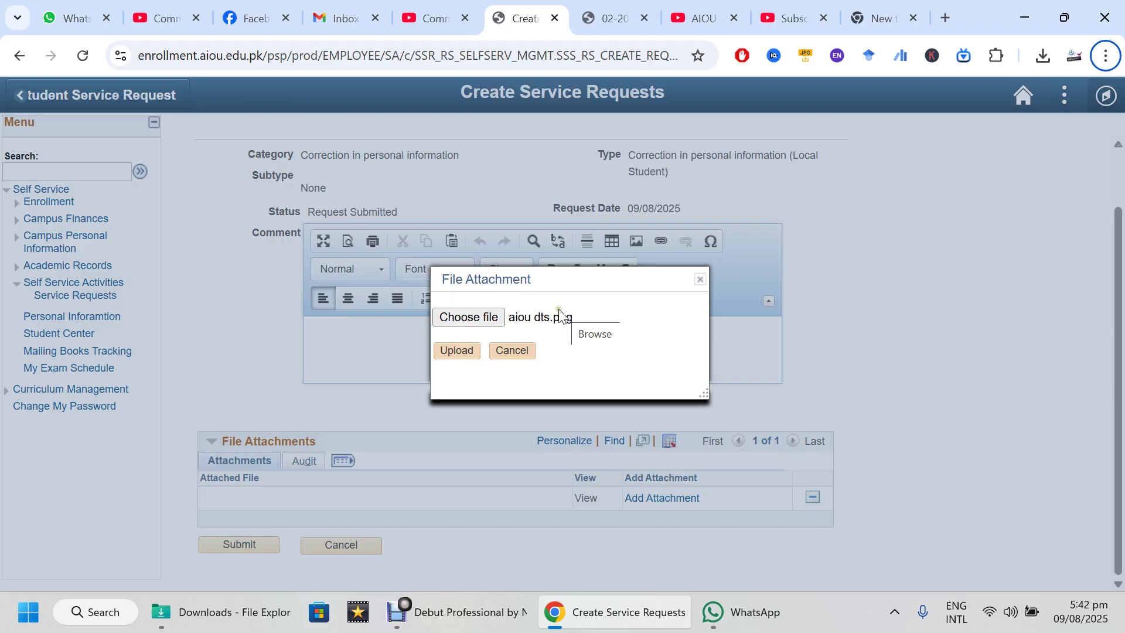
left_click(519, 359)
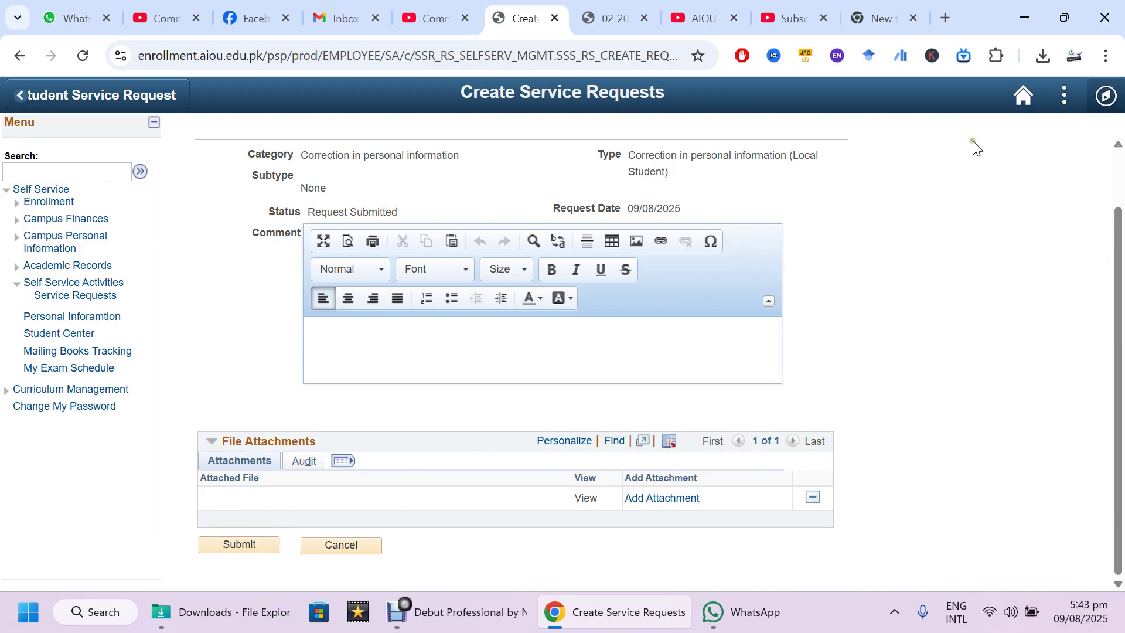
Leave the service request form for the portal homepage, dismiss the enrollment notice and sign out of the student account.
left_click(1019, 105)
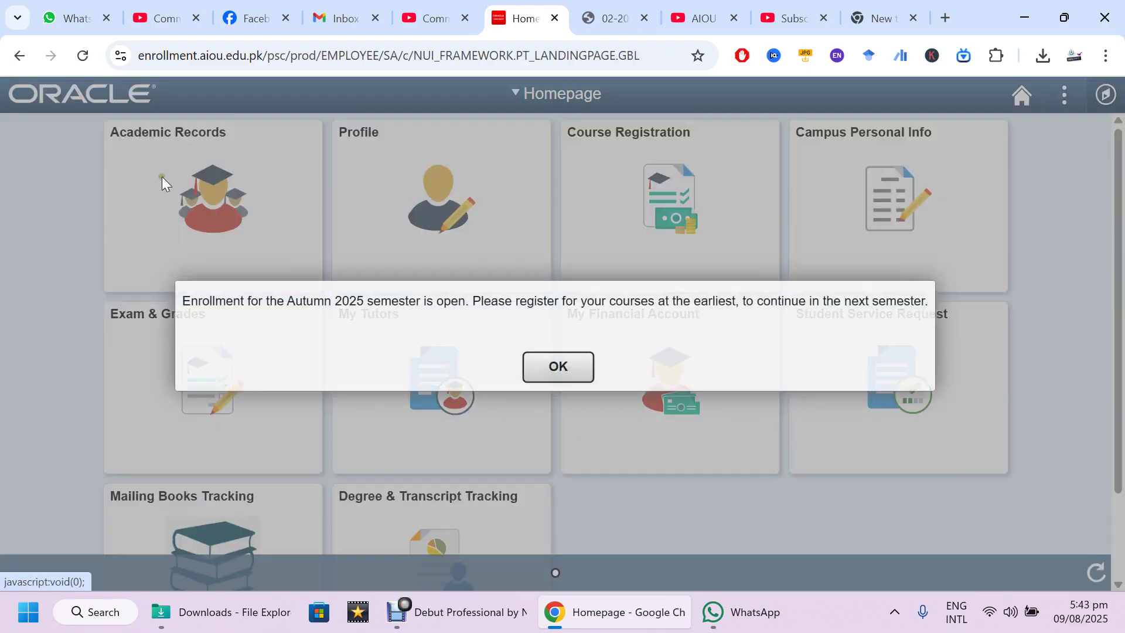
left_click(558, 367)
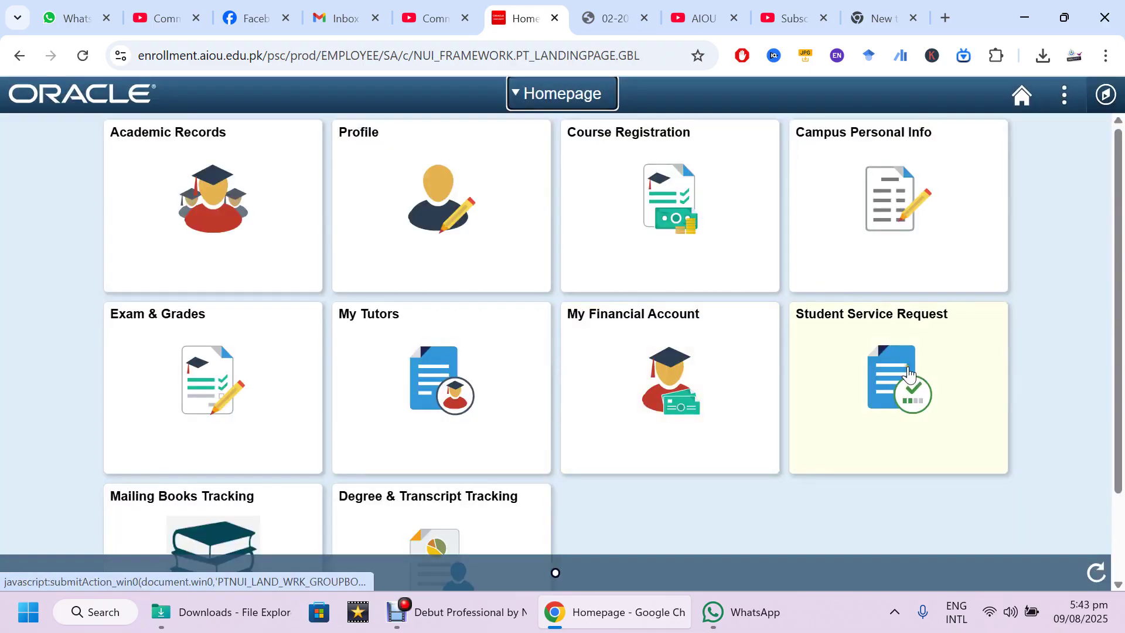
left_click(822, 378)
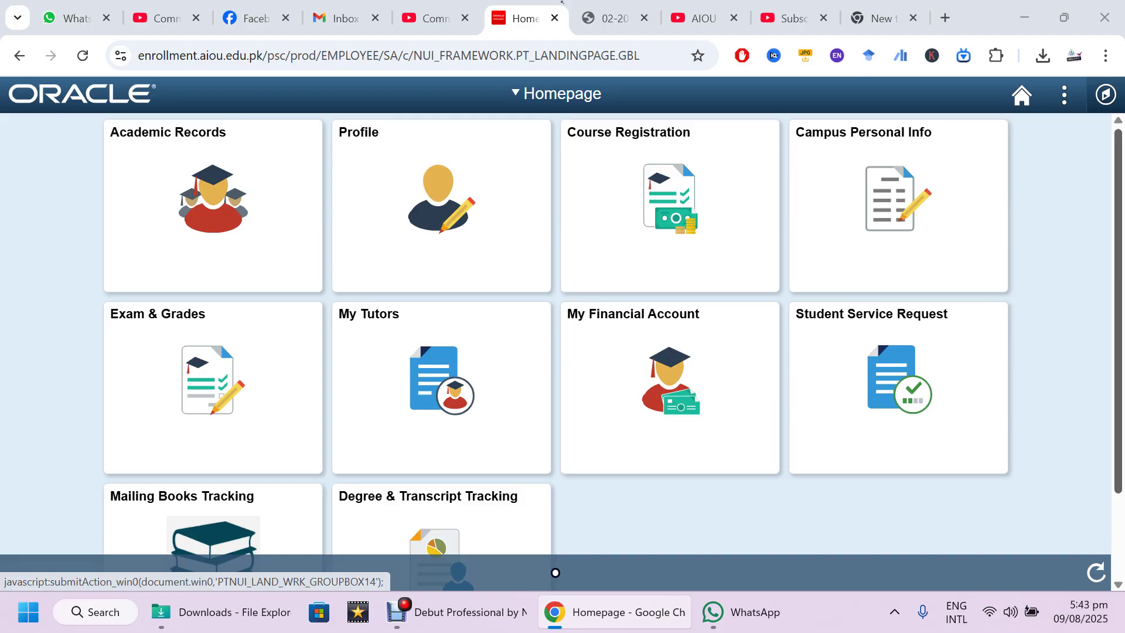
left_click(1065, 94)
left_click(1000, 182)
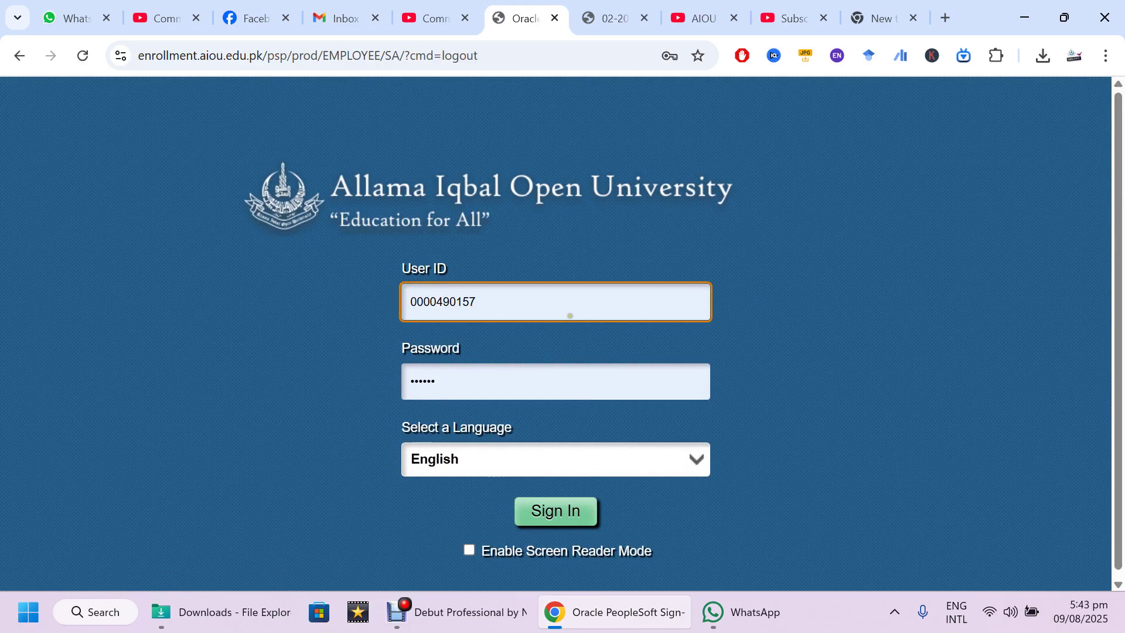
Sign in to the portal with another student's saved user ID and password.
key("ctrl+minus")
key("ctrl+minus")
key("ctrl+minus")
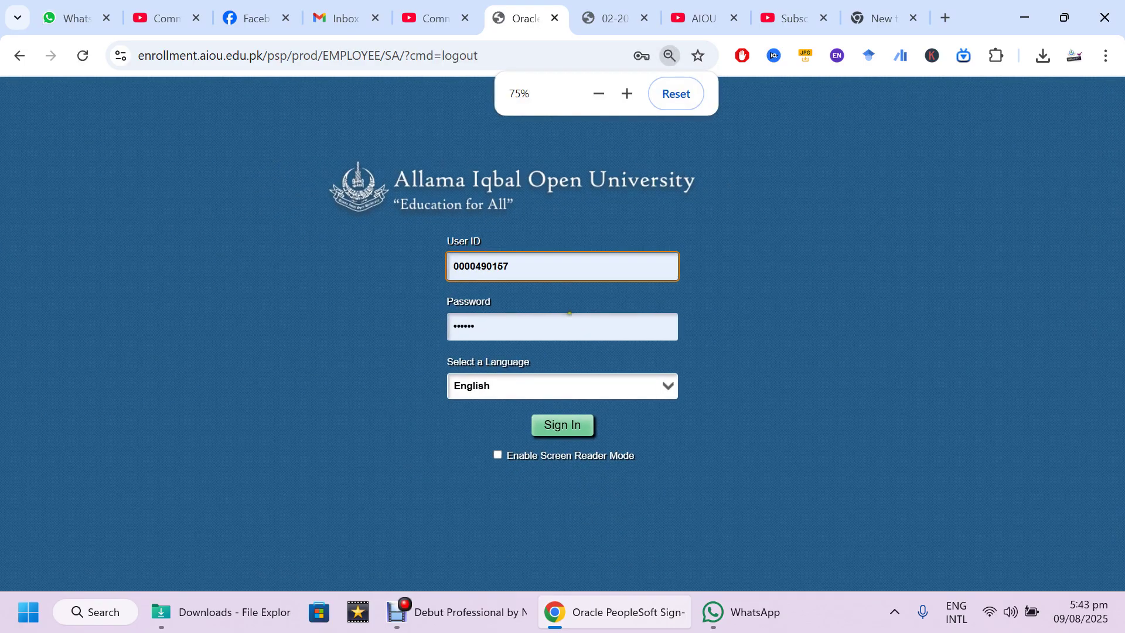
left_click(570, 259)
scroll(746, 329, "down", 8)
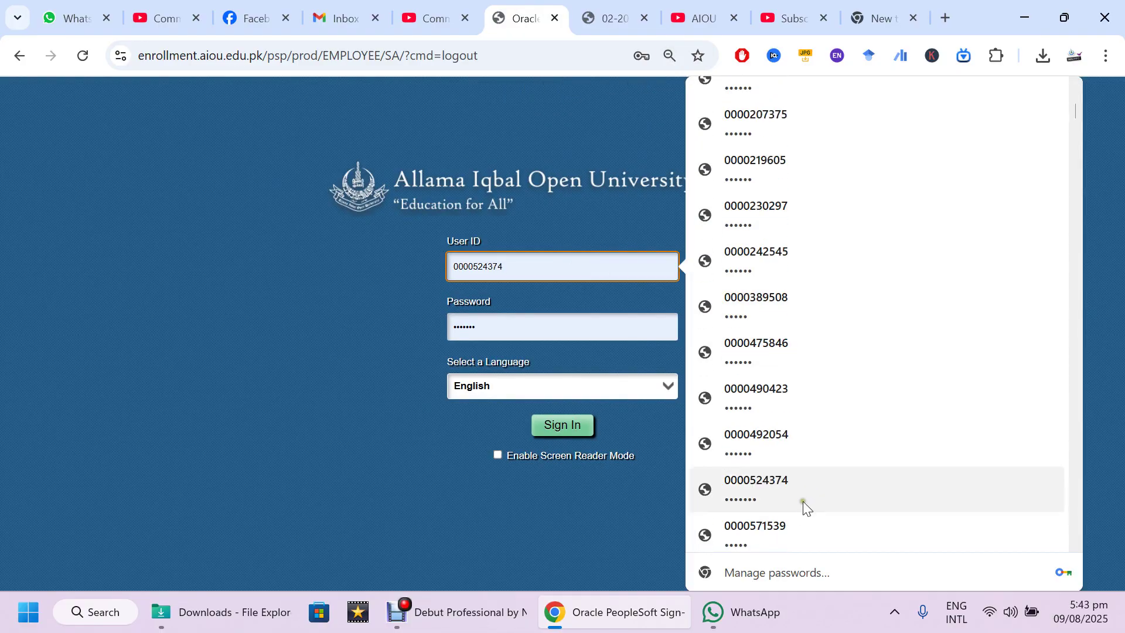
left_click(785, 533)
left_click(548, 424)
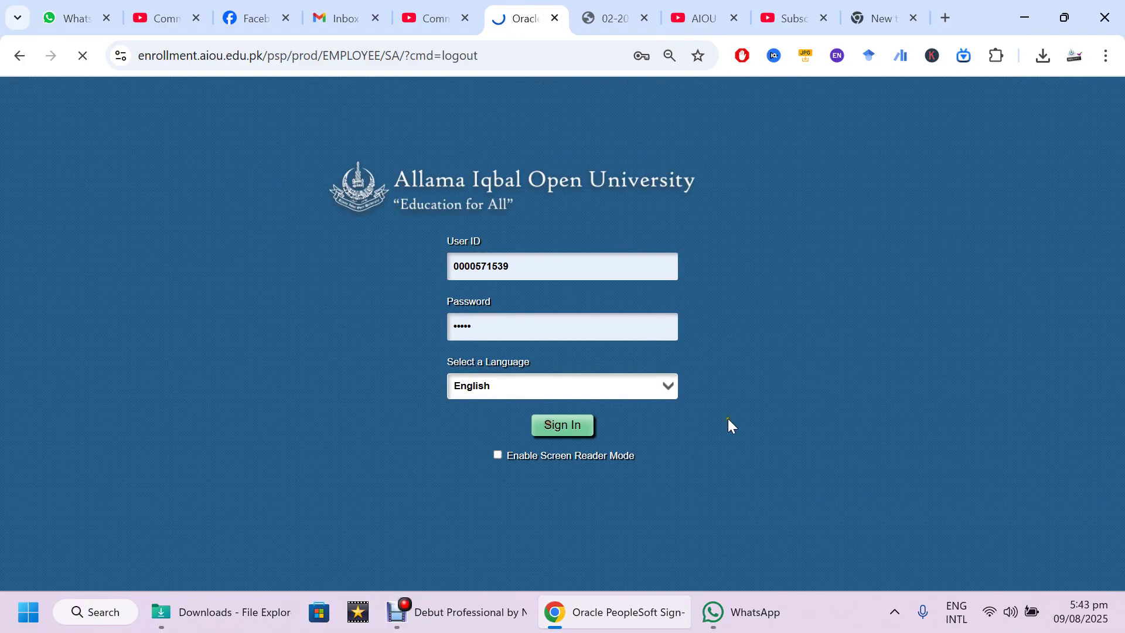
Dismiss the enrollment notice and open the Correction in personal information (Local Student) request from the student service requests.
left_click(549, 368)
left_click(780, 317)
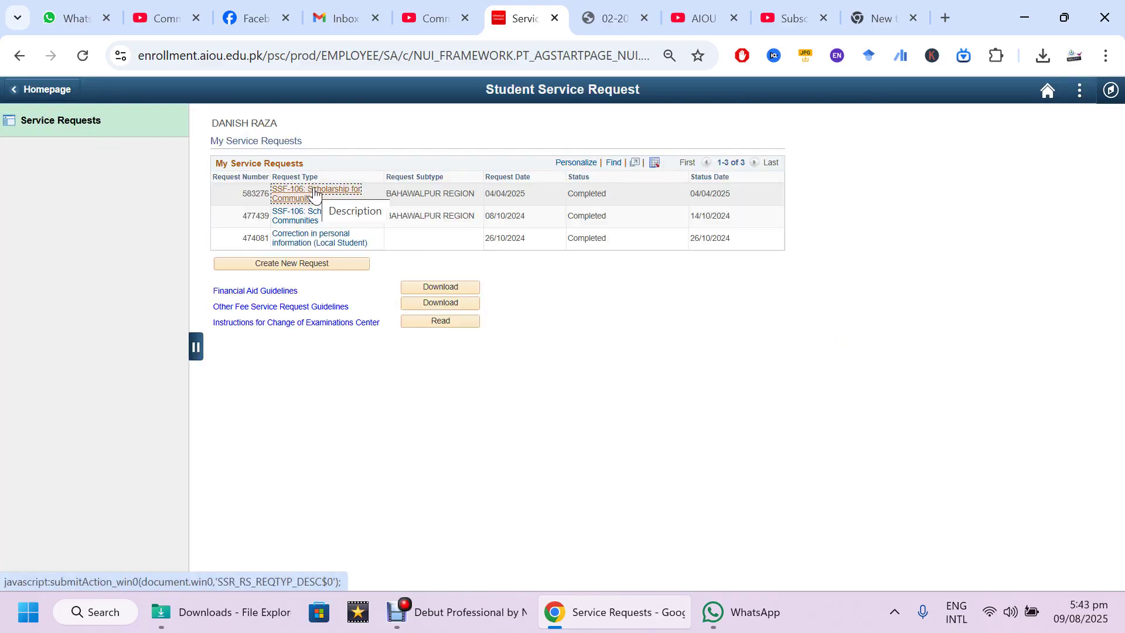
left_click(314, 238)
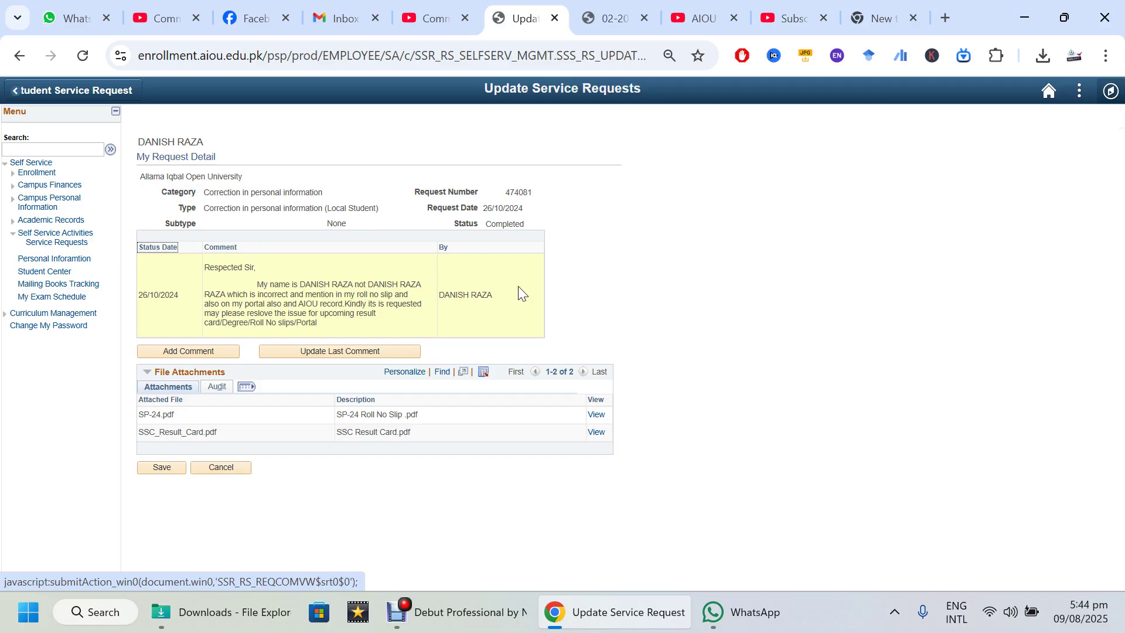
Examine the correction request's comment text, the SSC Result Card attachment description and the student name.
key("alt")
left_click_drag(257, 294, 304, 304)
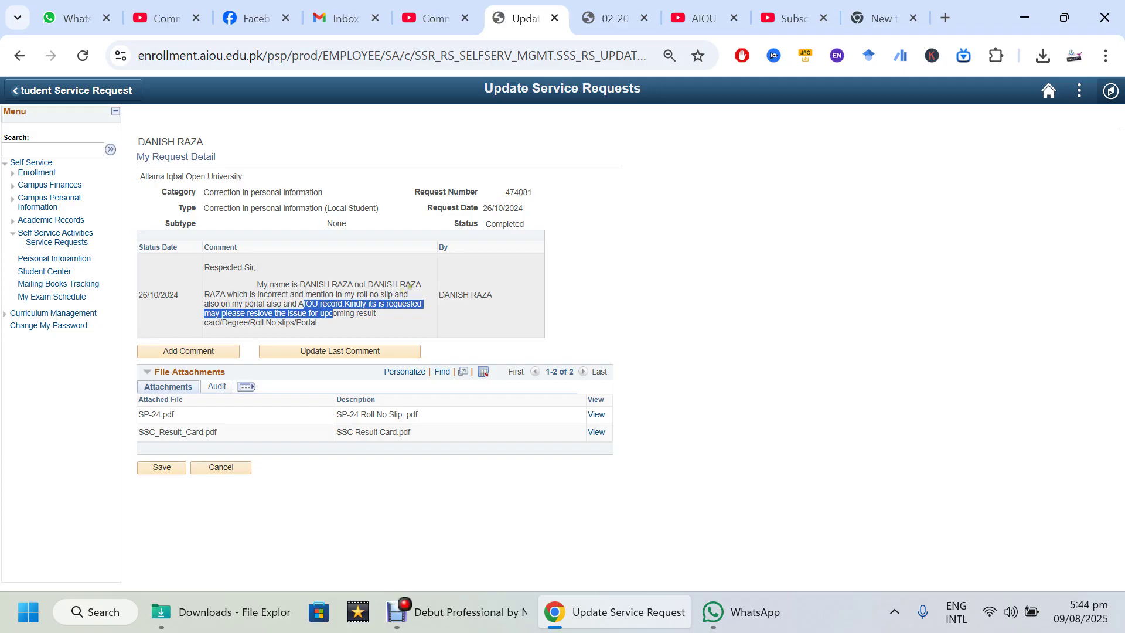
left_click_drag(258, 280, 340, 326)
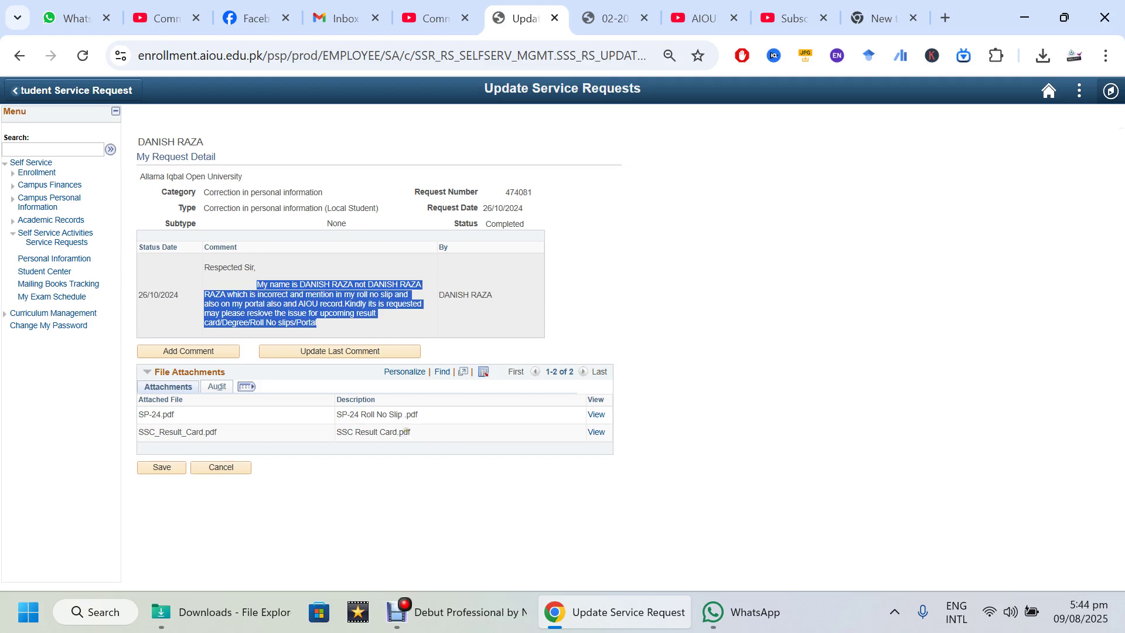
left_click_drag(421, 434, 334, 432)
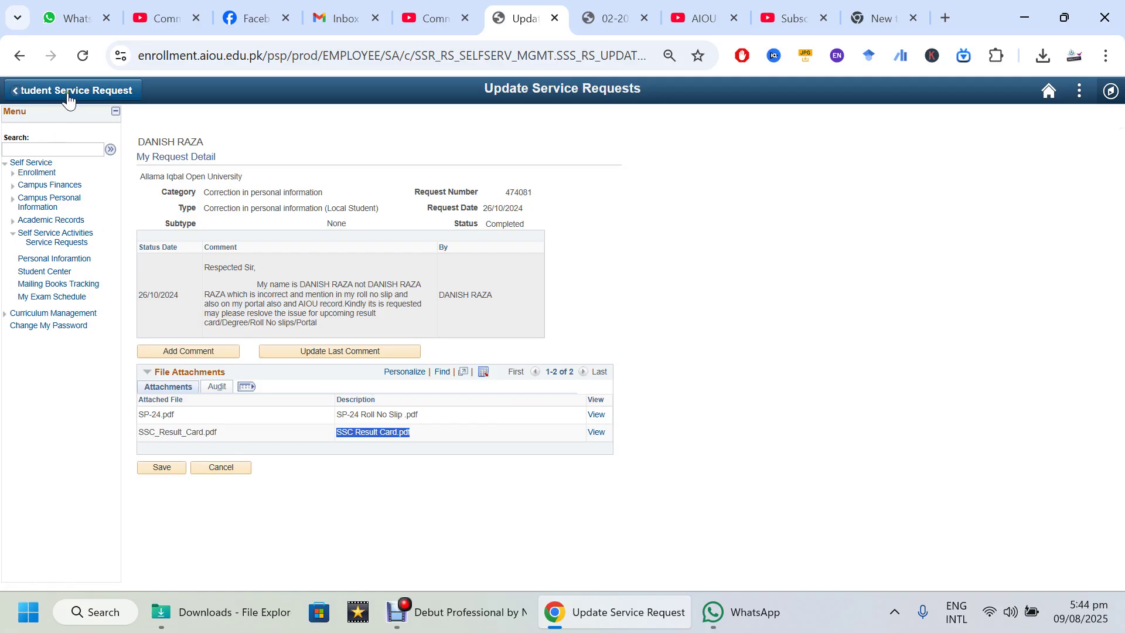
left_click_drag(138, 142, 201, 146)
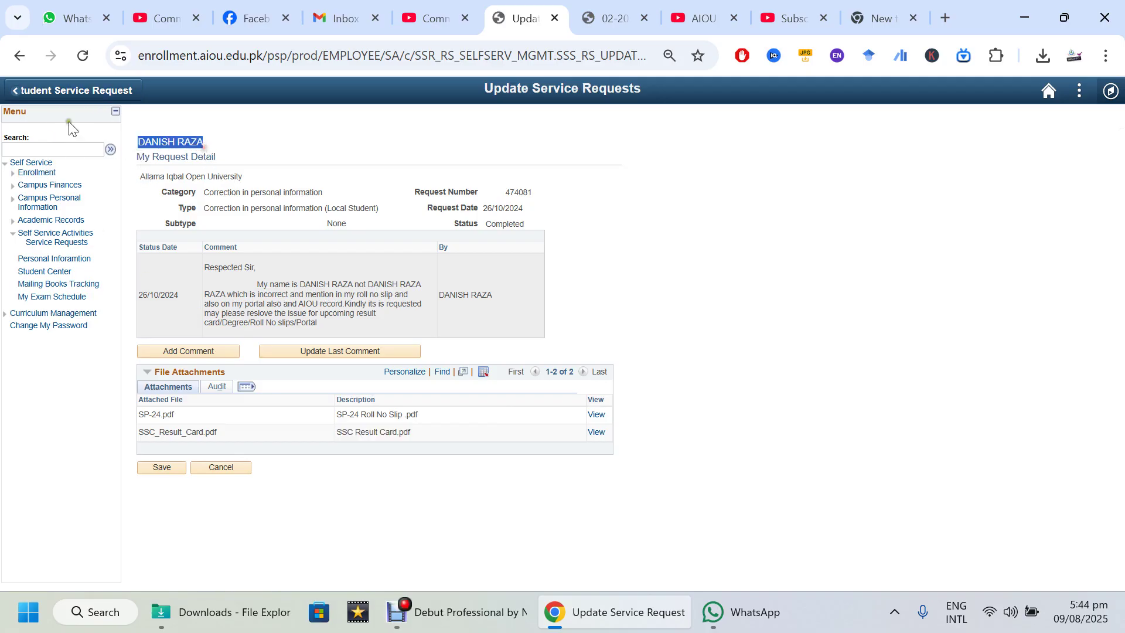
Return to the service request list and check the status of the Correction in personal information request.
left_click(59, 93)
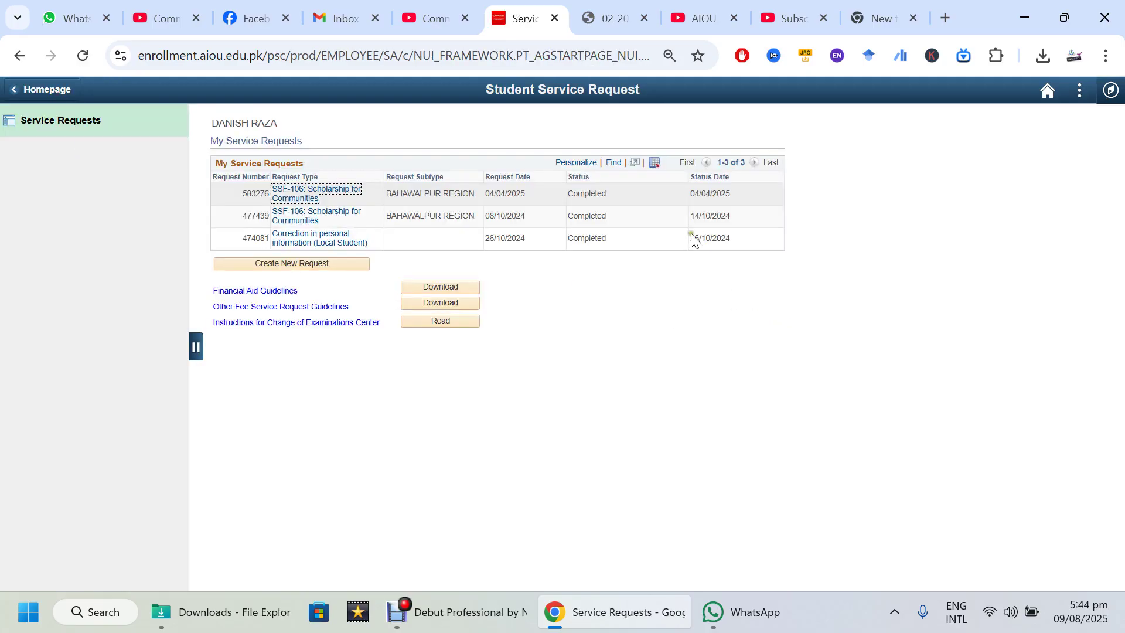
left_click_drag(388, 263, 265, 239)
left_click_drag(557, 238, 642, 249)
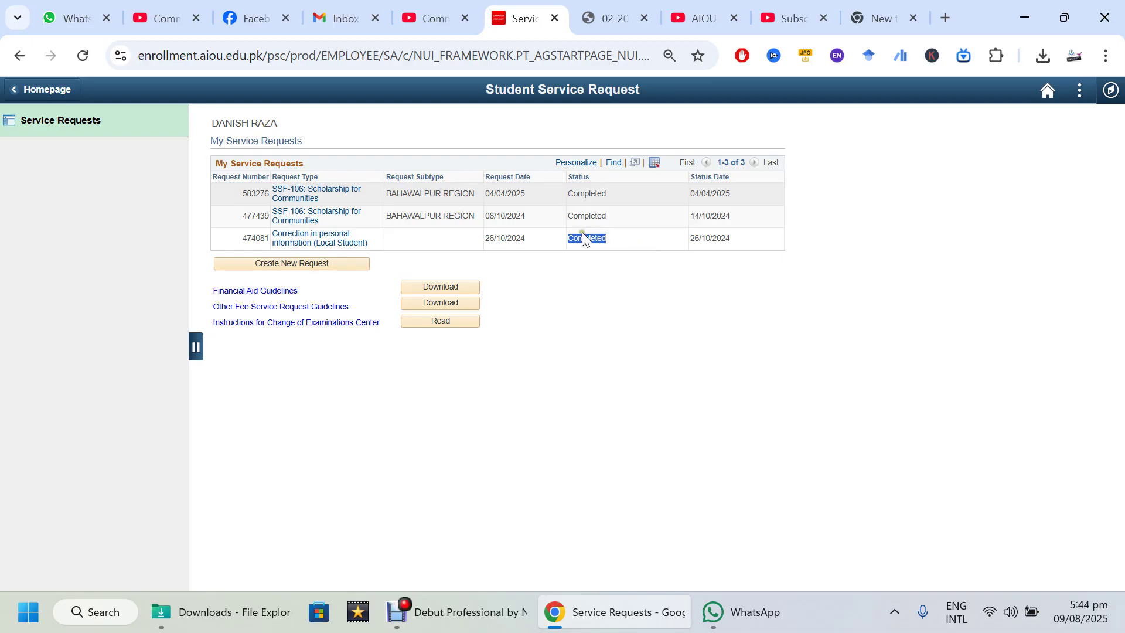
View the SSF-106: Scholarship for Communities request dated 04/04/2025, and go back through the homepage to the service request list.
left_click(284, 190)
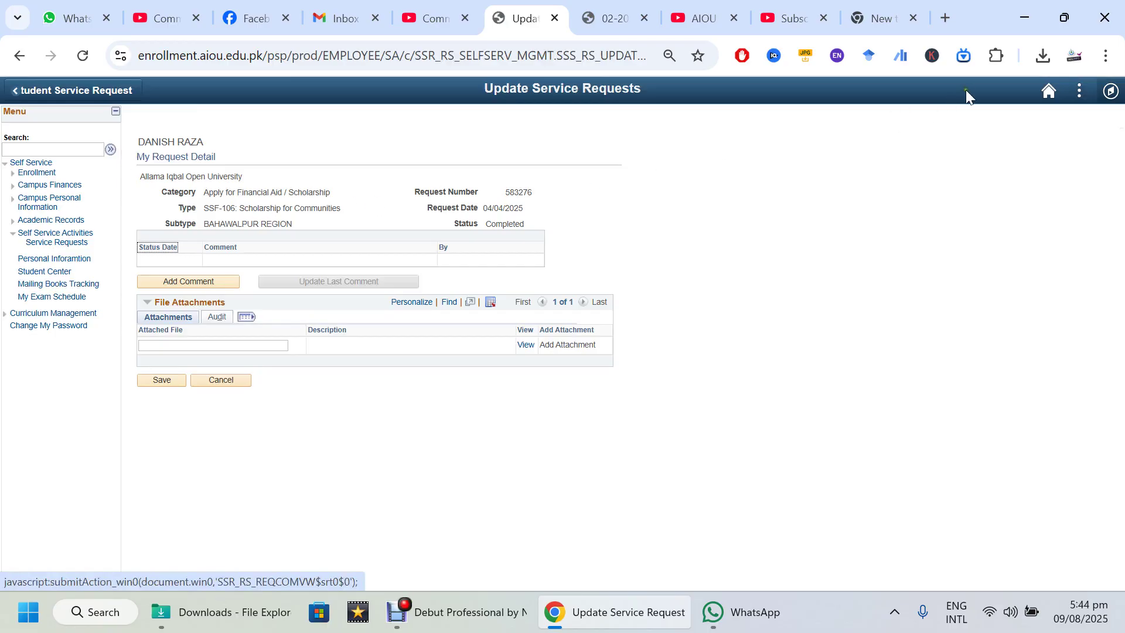
left_click(1047, 90)
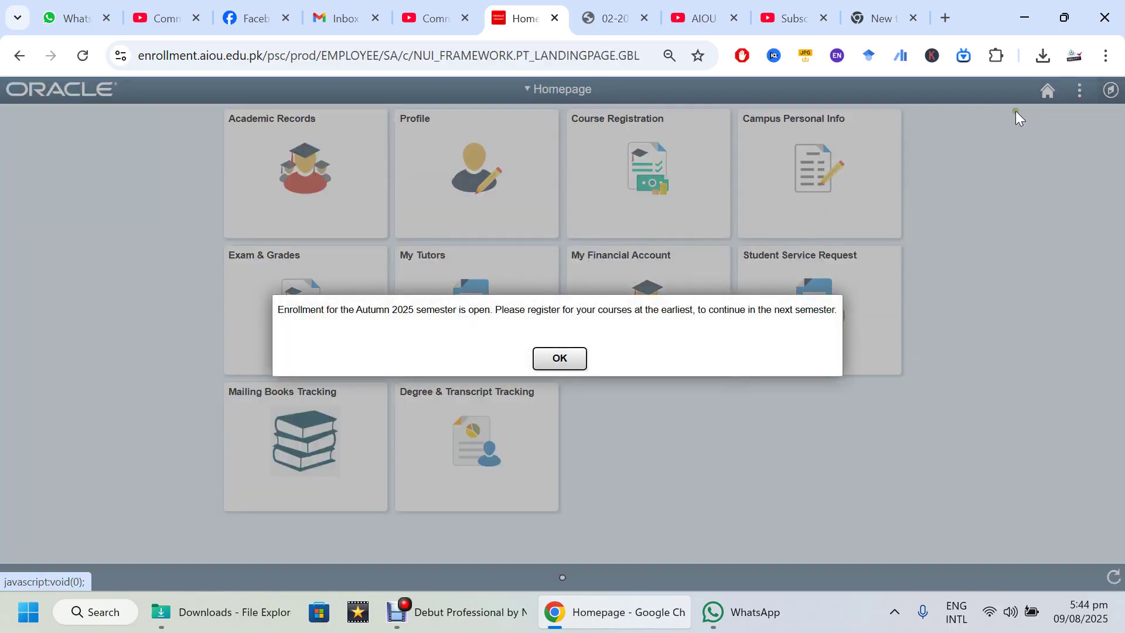
left_click(558, 359)
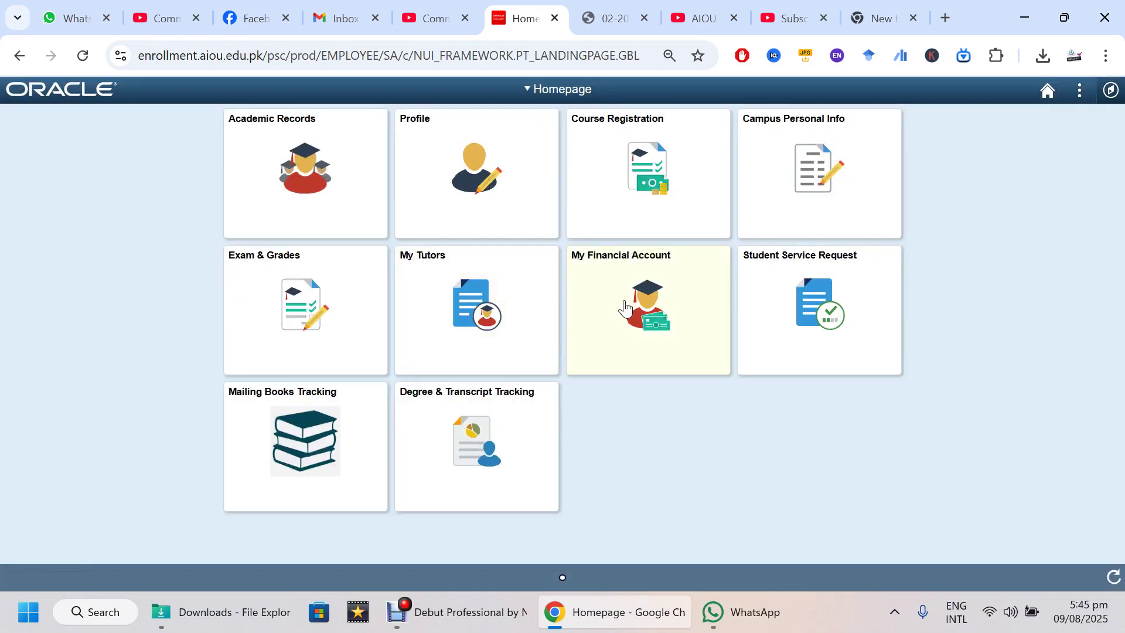
left_click(794, 310)
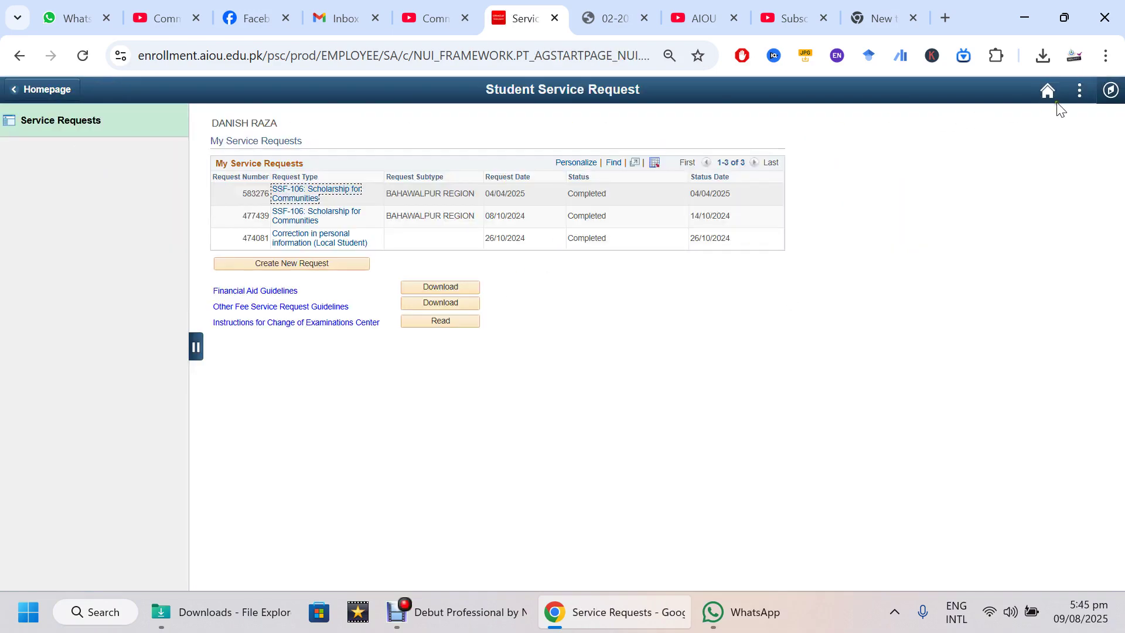
Return to the portal homepage, dismiss the enrollment notice and close the portal's browser tab.
left_click(1047, 93)
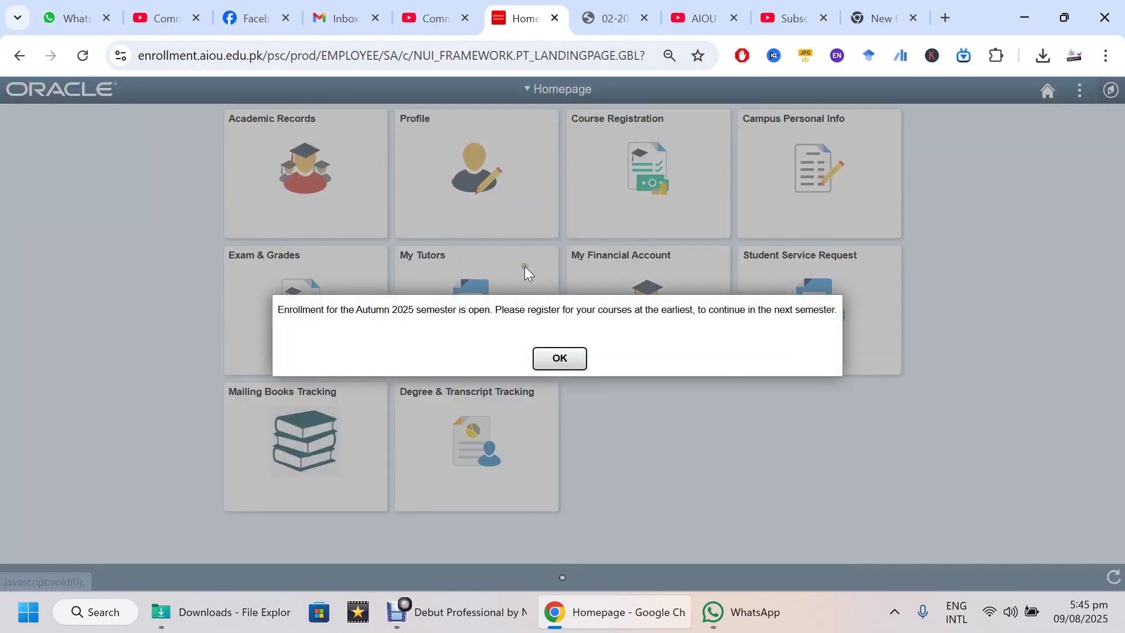
left_click(561, 361)
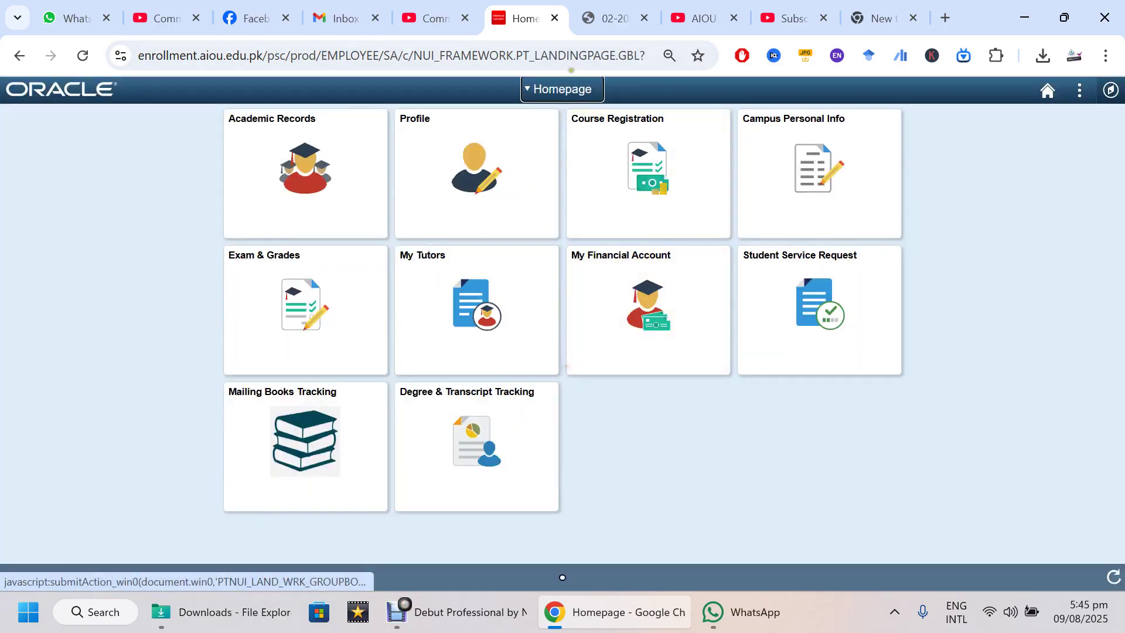
left_click(555, 18)
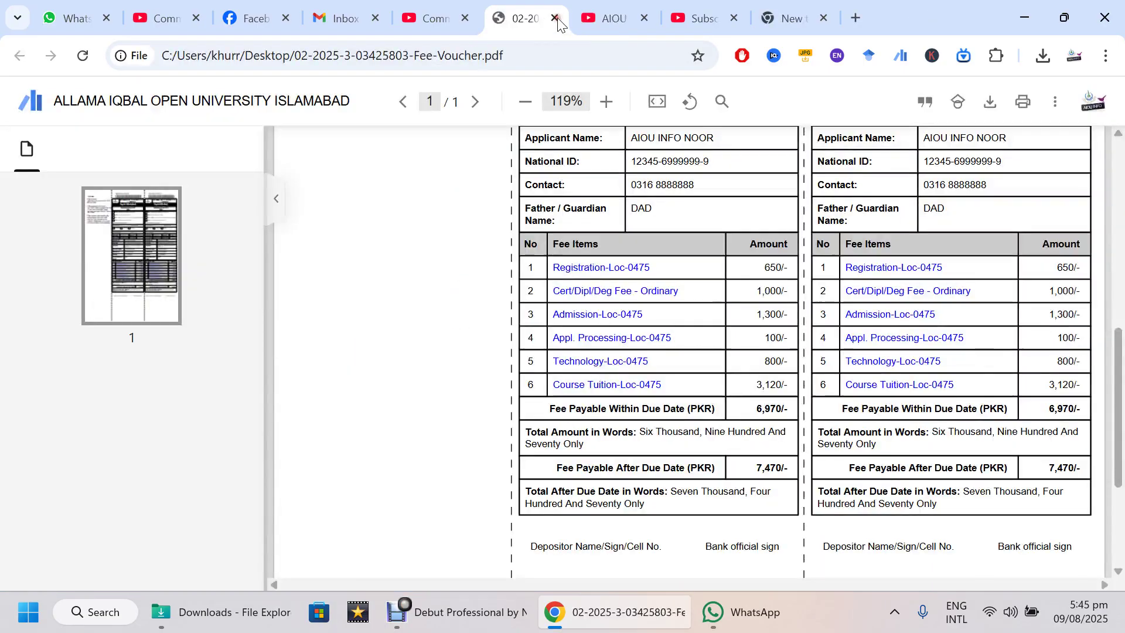
Switch to the channel comments in YouTube Studio and look through the viewers' admission questions.
left_click(457, 18)
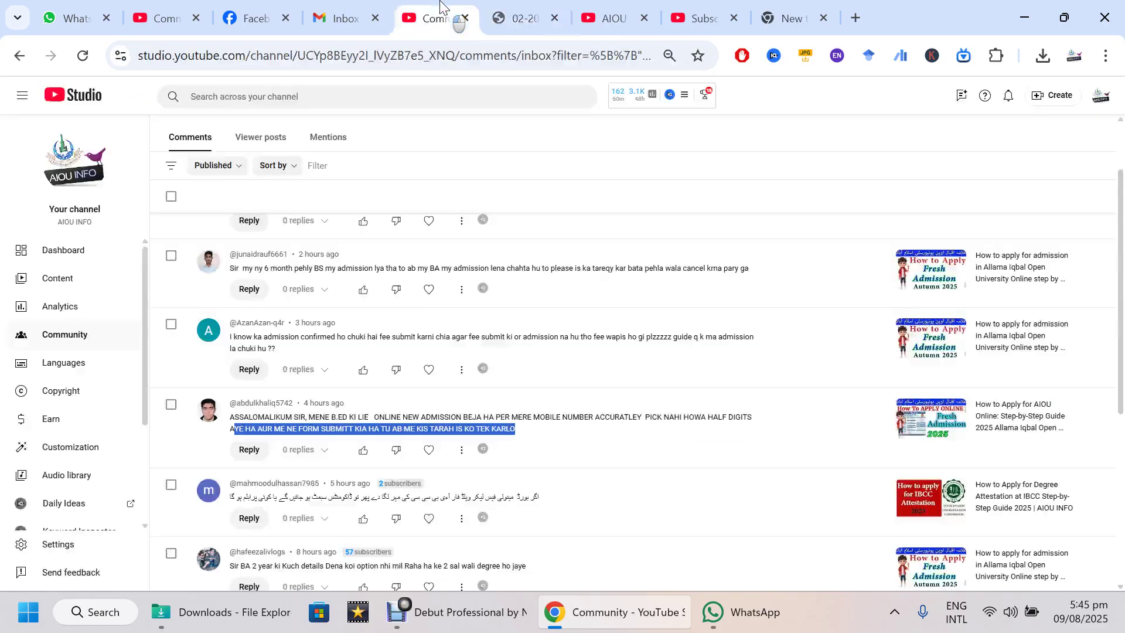
scroll(484, 300, "down", 1)
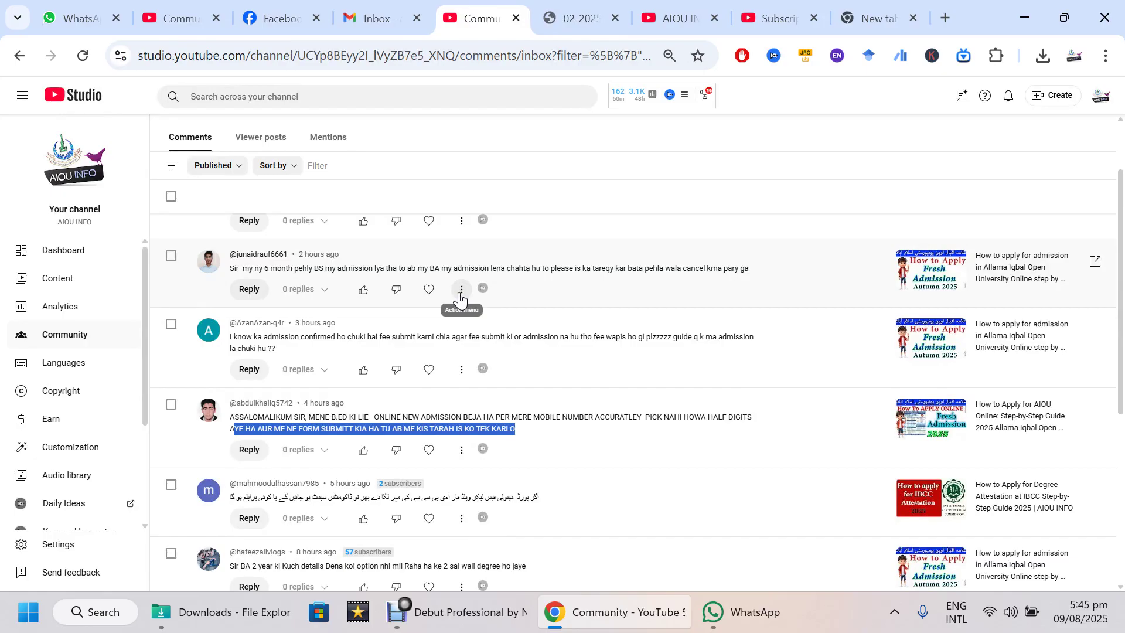
scroll(460, 299, "up", 2)
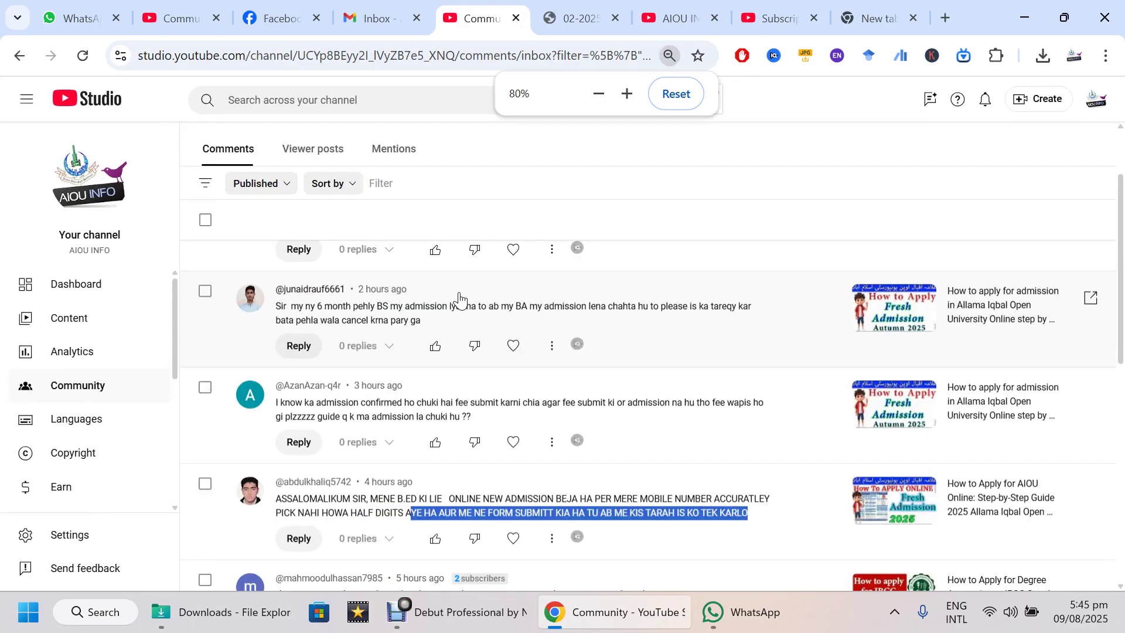
scroll(460, 299, "up", 2)
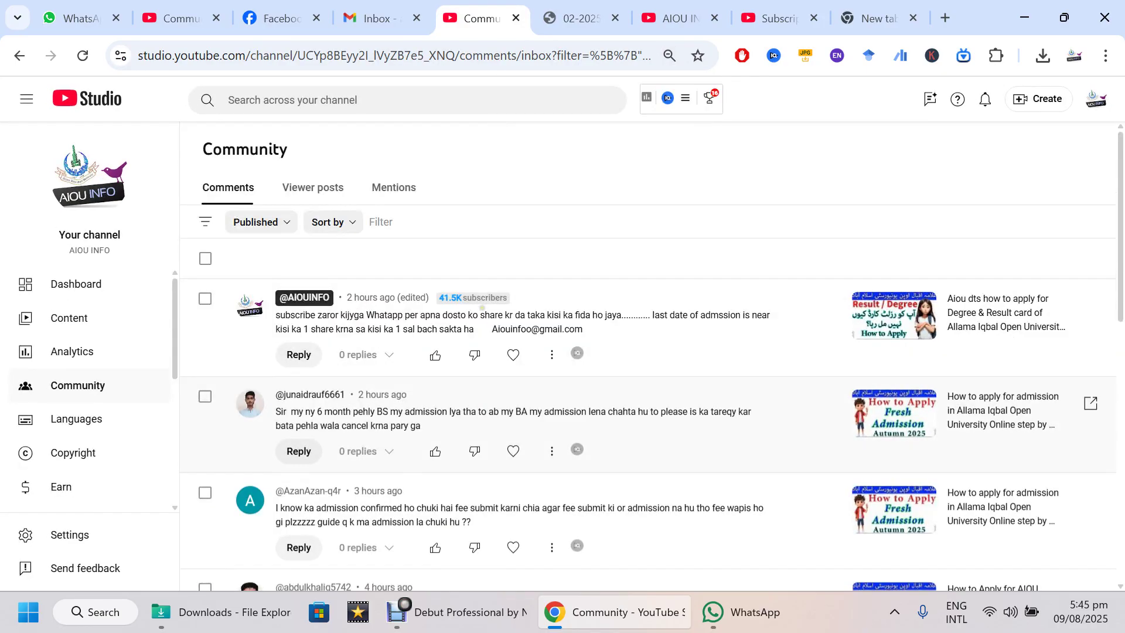
scroll(460, 299, "down", 3)
scroll(478, 291, "up", 1)
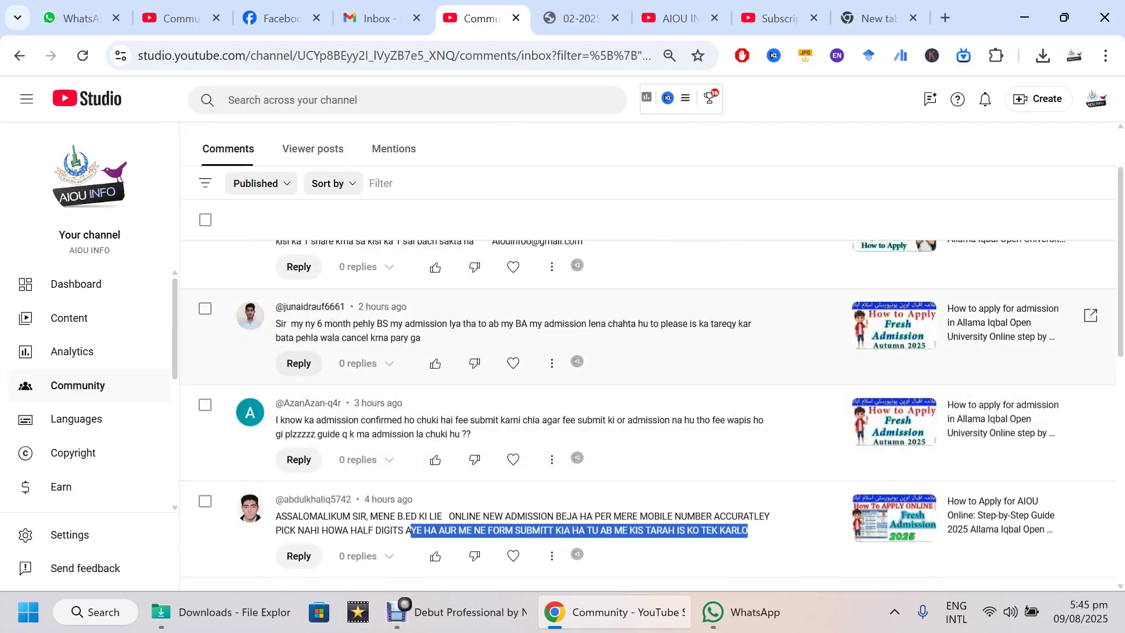
key("ctrl+minus")
key("ctrl+minus")
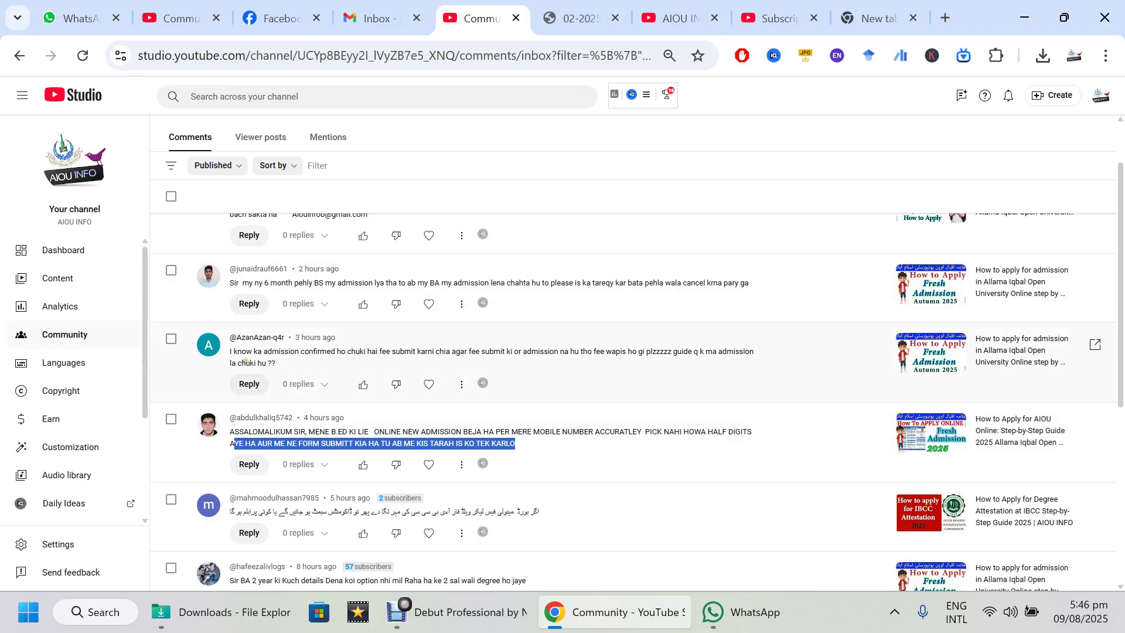
Highlight the viewer comment asking whether the fee is refunded if admission is not granted, and clear the selection.
left_click_drag(327, 354, 585, 370)
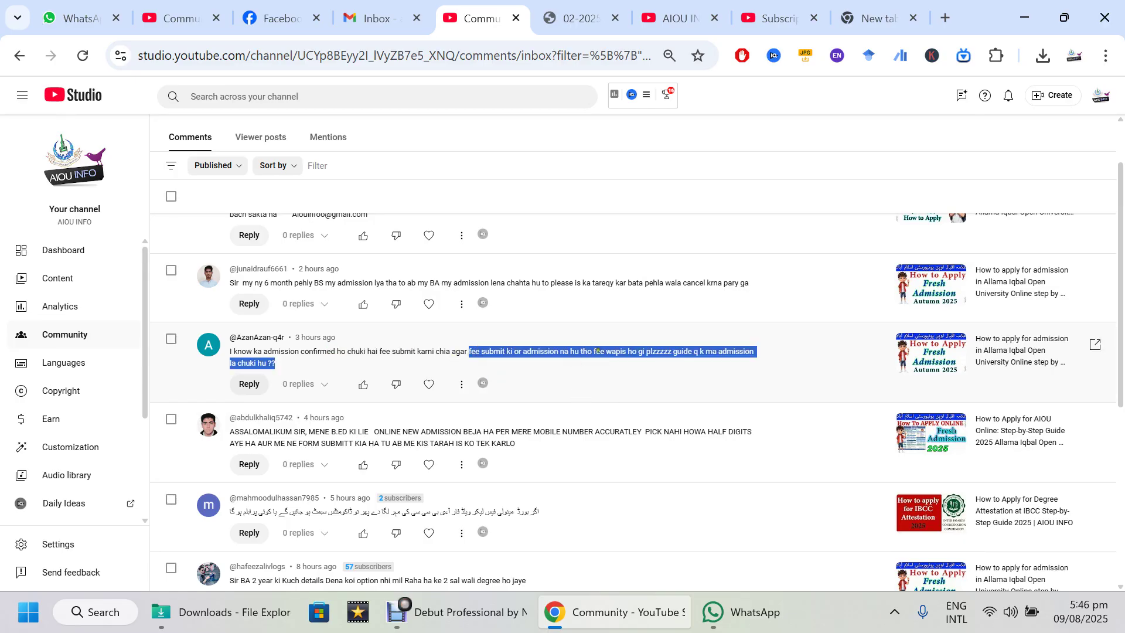
left_click(608, 353)
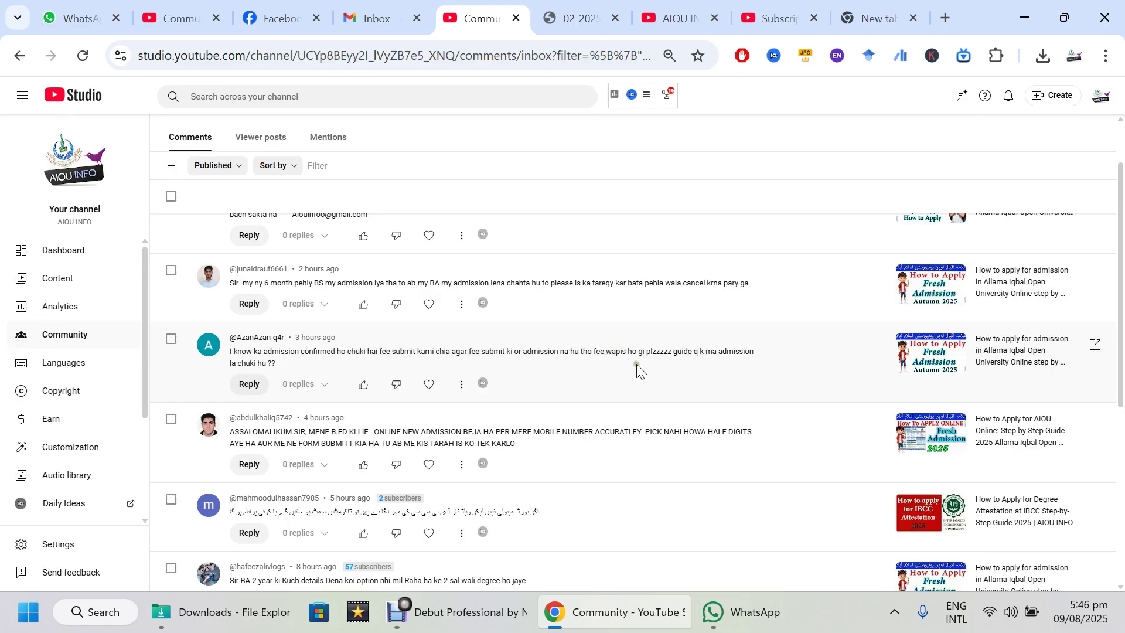
left_click_drag(276, 367, 228, 352)
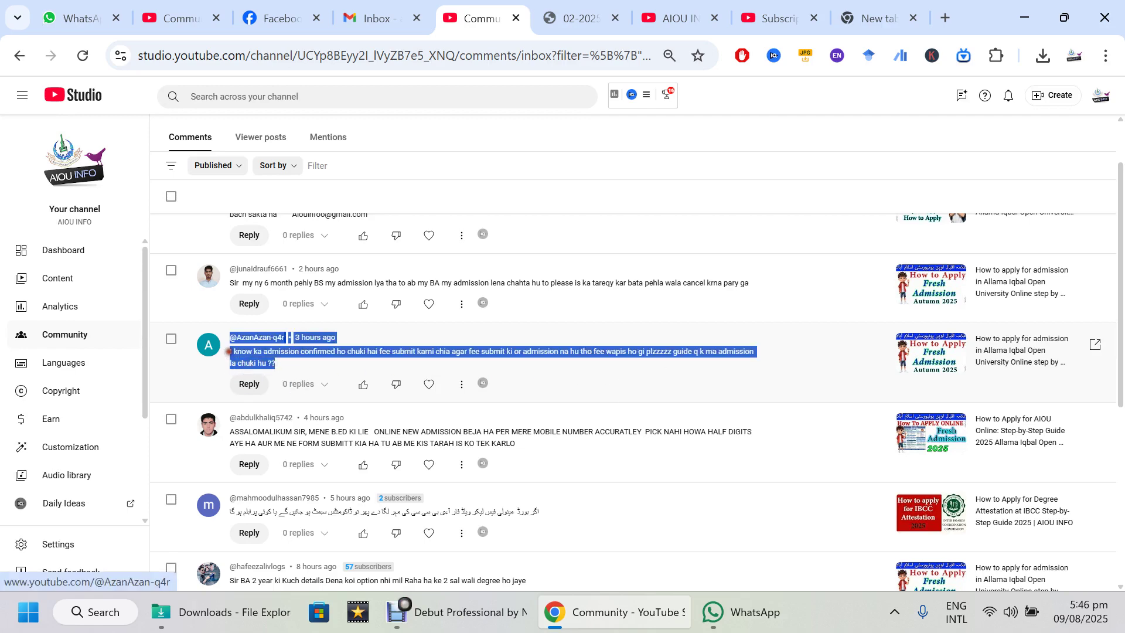
left_click(587, 360)
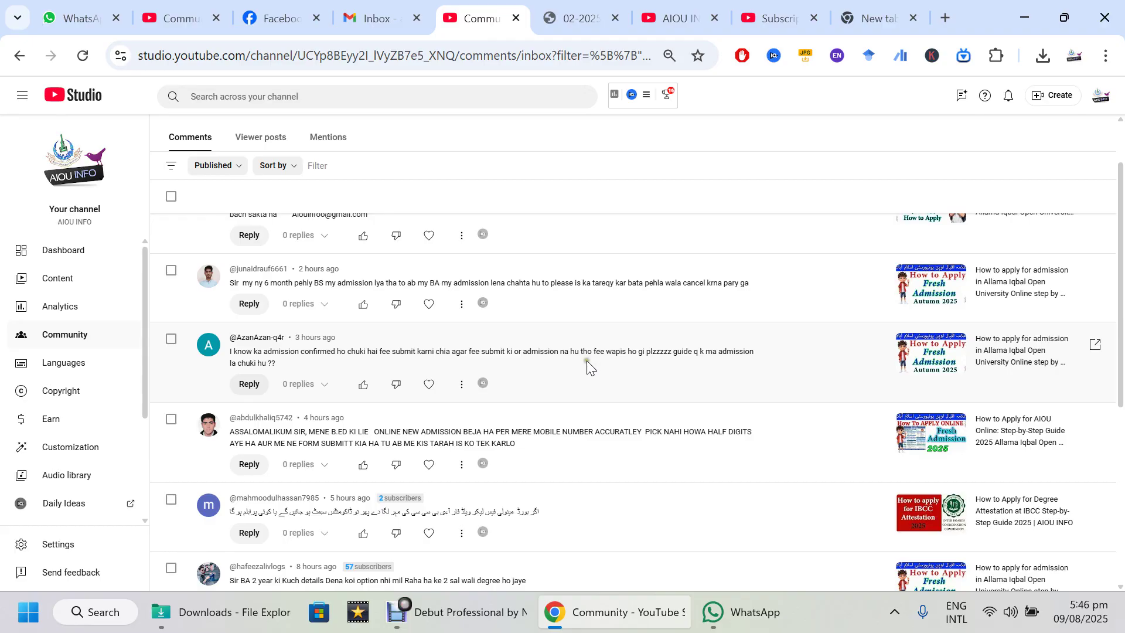
Highlight the comment about the incomplete mobile number in the B.Ed admission and the Urdu comment below it, and clear the selection.
scroll(590, 365, "down", 2)
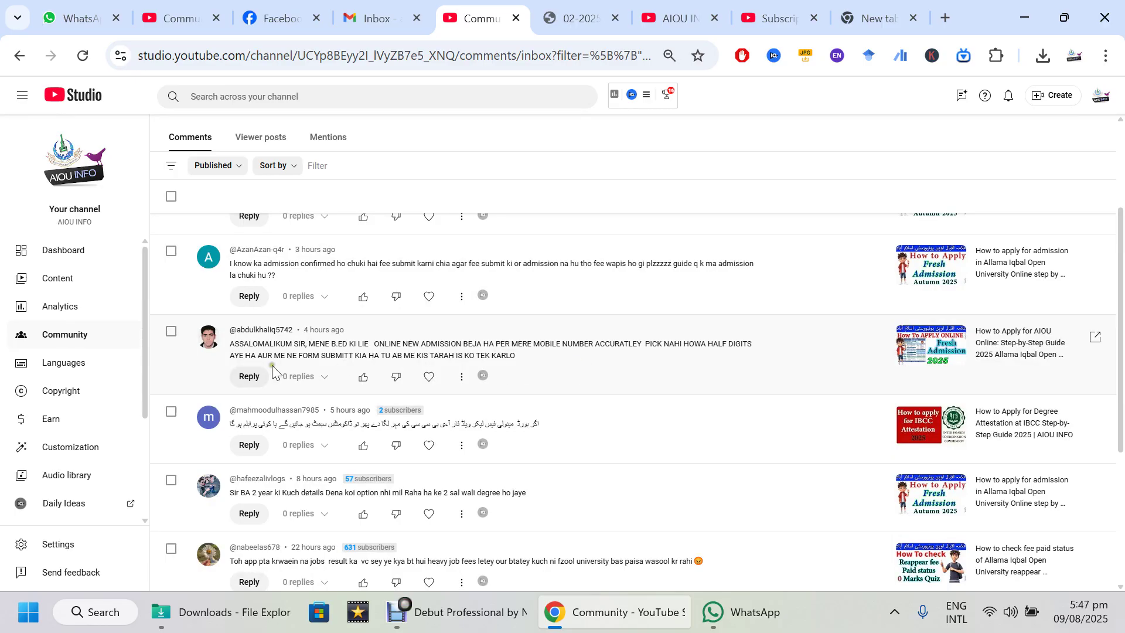
left_click_drag(325, 356, 477, 345)
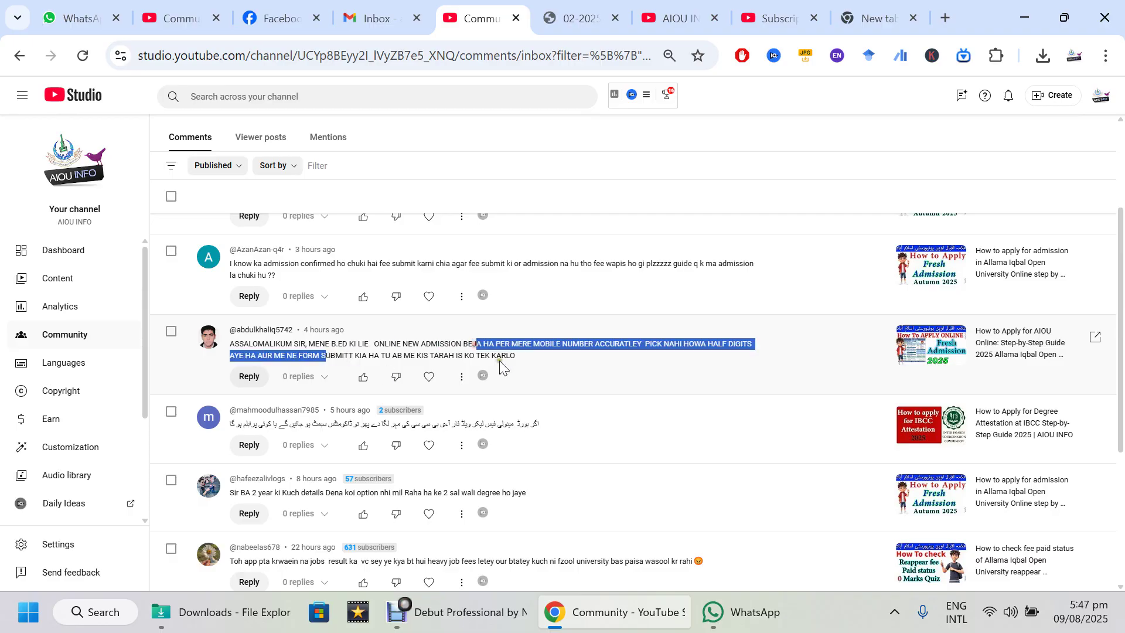
scroll(497, 355, "down", 1)
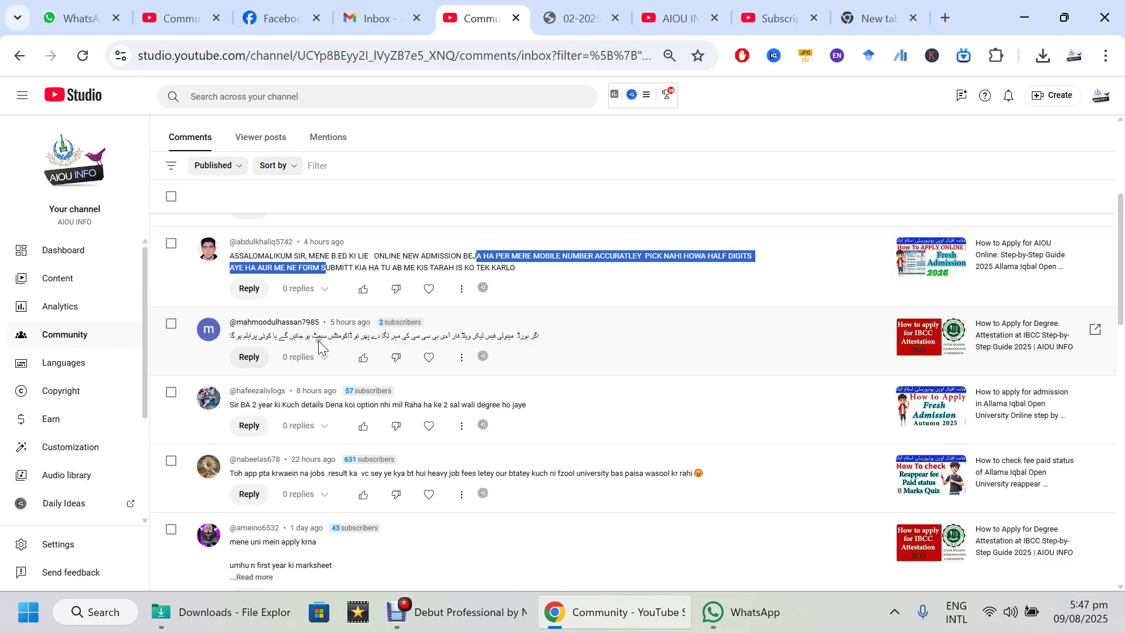
left_click(239, 336)
left_click_drag(239, 335, 541, 346)
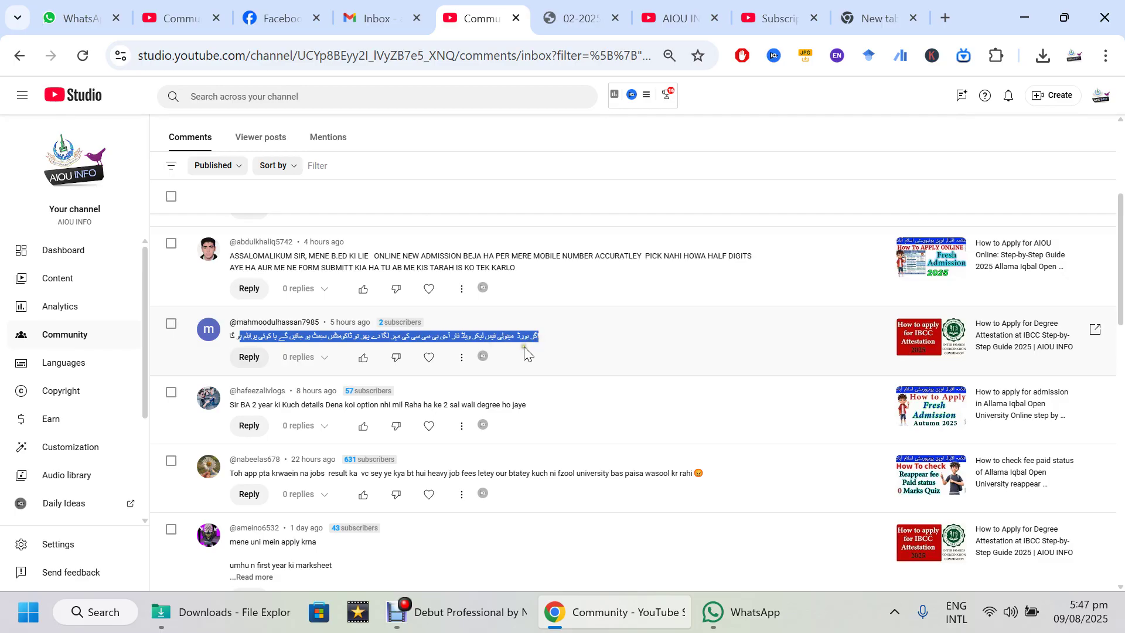
left_click(526, 346)
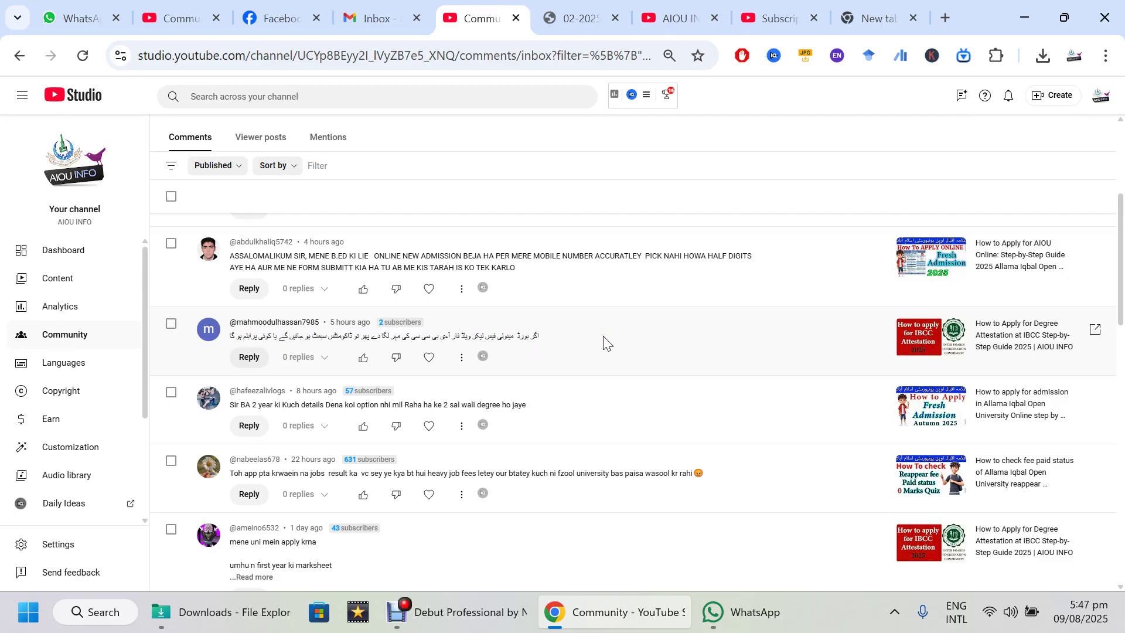
Enlarge the comments page and highlight the full text of the Urdu comment on the IBCC attestation video.
key("ctrl+plus")
key("ctrl+plus")
key("ctrl+plus")
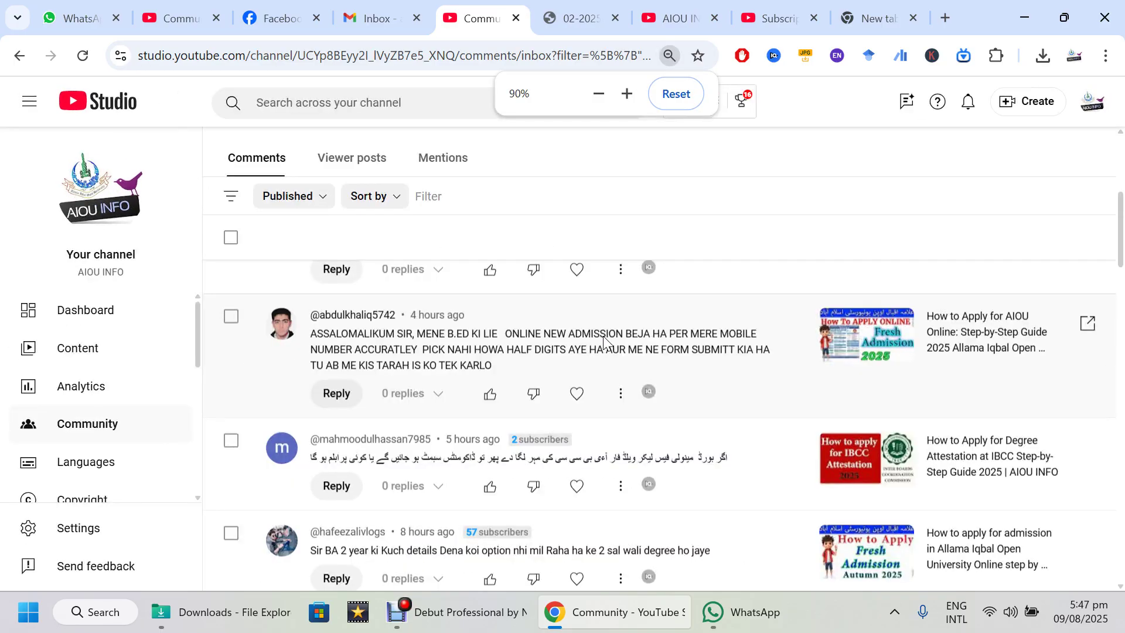
key("ctrl+minus")
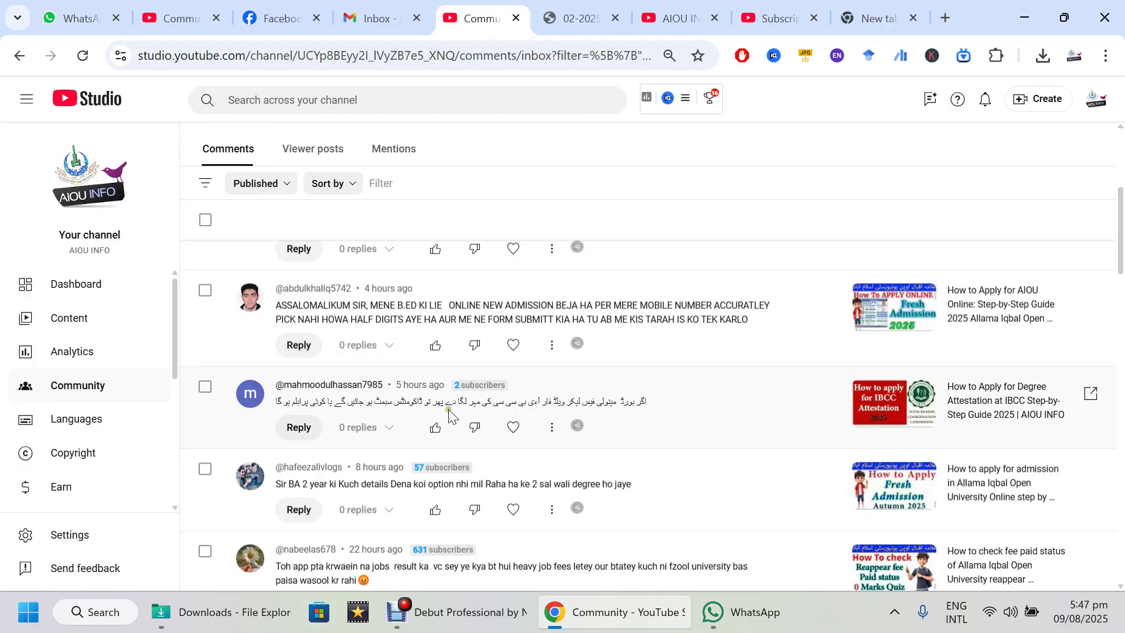
left_click_drag(274, 404, 649, 407)
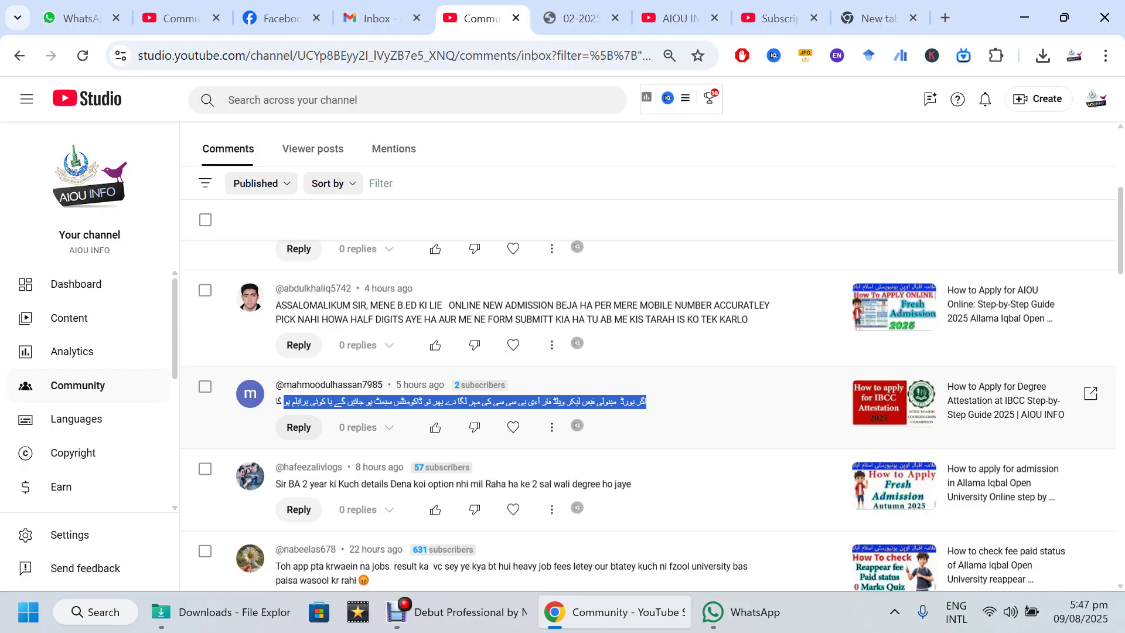
left_click_drag(646, 402, 455, 371)
Look through the following comments and expand the full text of the one about attesting the first-year marksheet and matric result card.
scroll(456, 372, "down", 1)
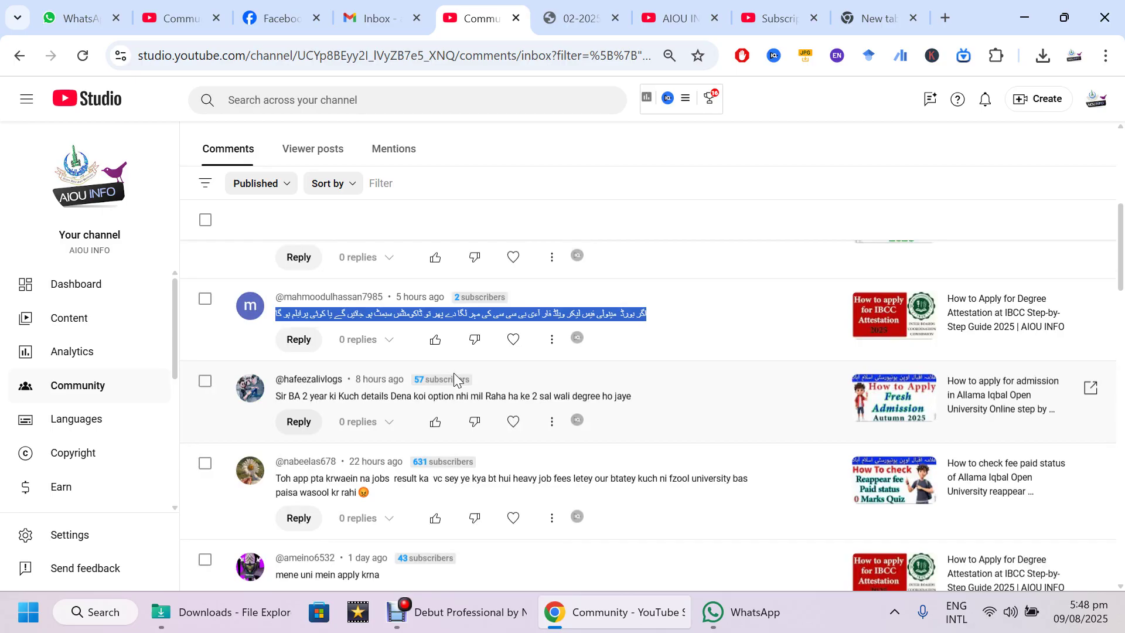
scroll(457, 381, "down", 1)
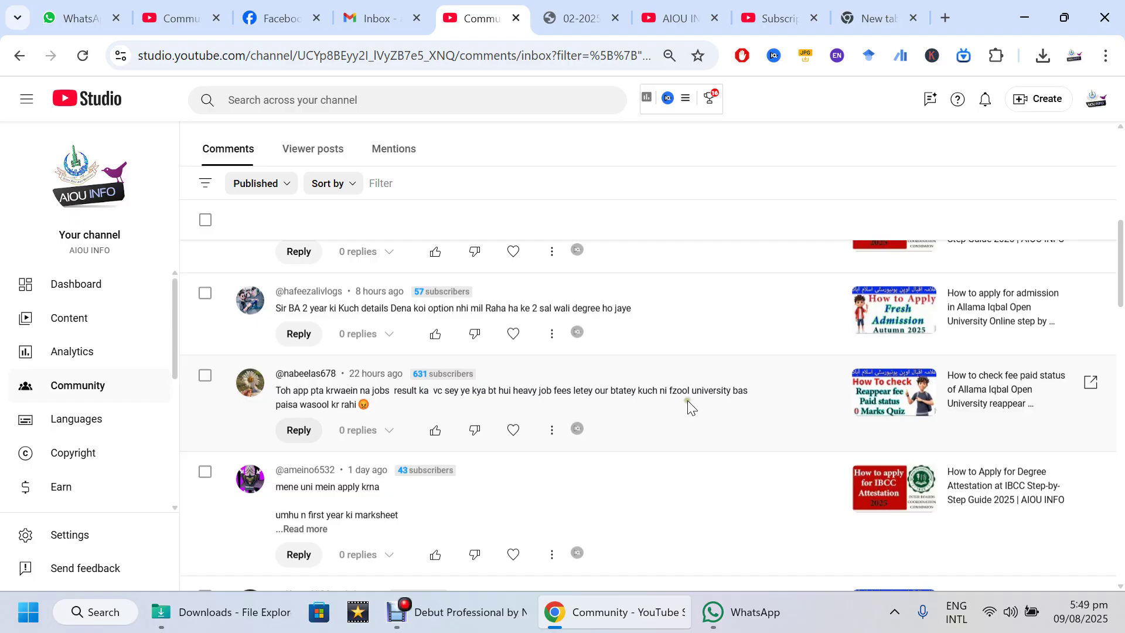
scroll(689, 406, "down", 2)
left_click(302, 441)
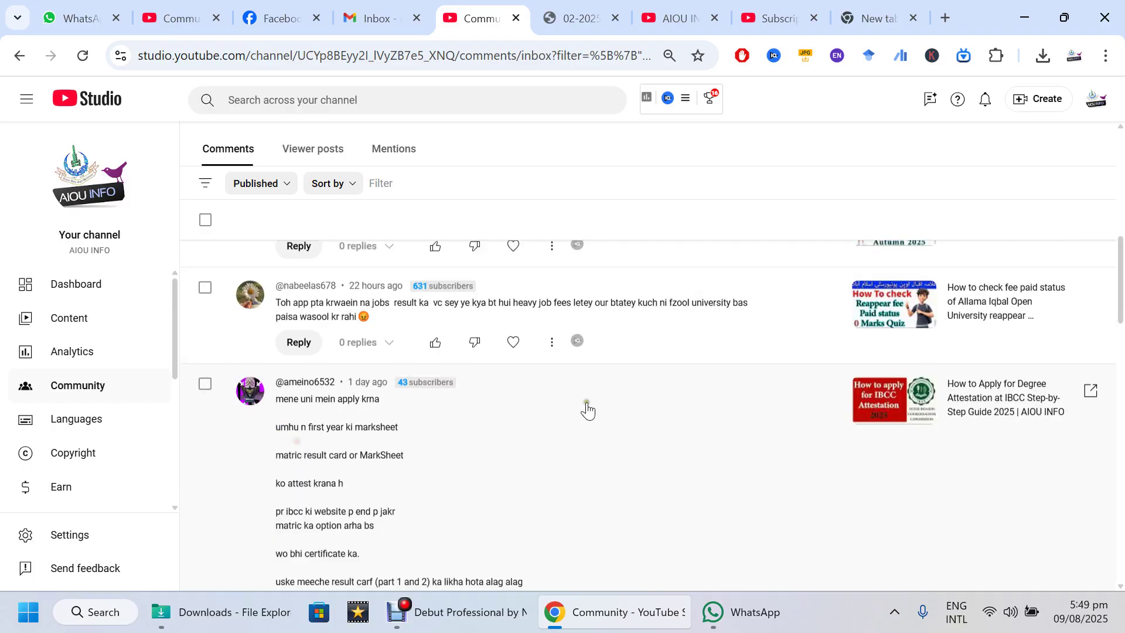
scroll(586, 410, "down", 3)
scroll(585, 410, "up", 3)
scroll(585, 410, "up", 3)
scroll(583, 404, "down", 4)
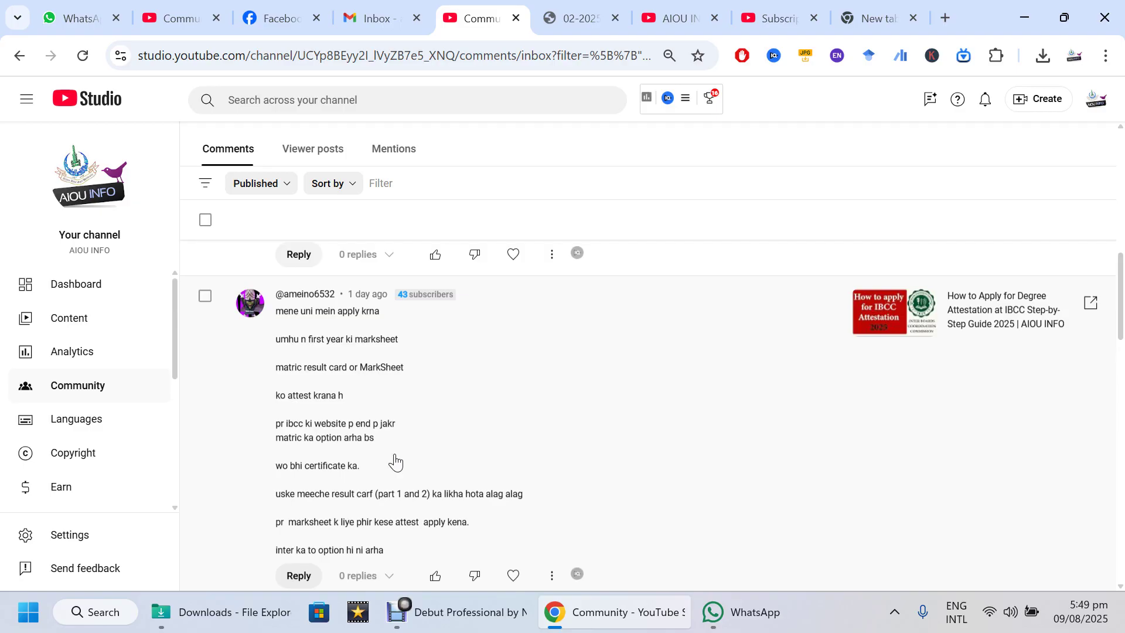
Highlight the full text of the expanded comment about IBCC marksheet attestation.
scroll(395, 463, "down", 1)
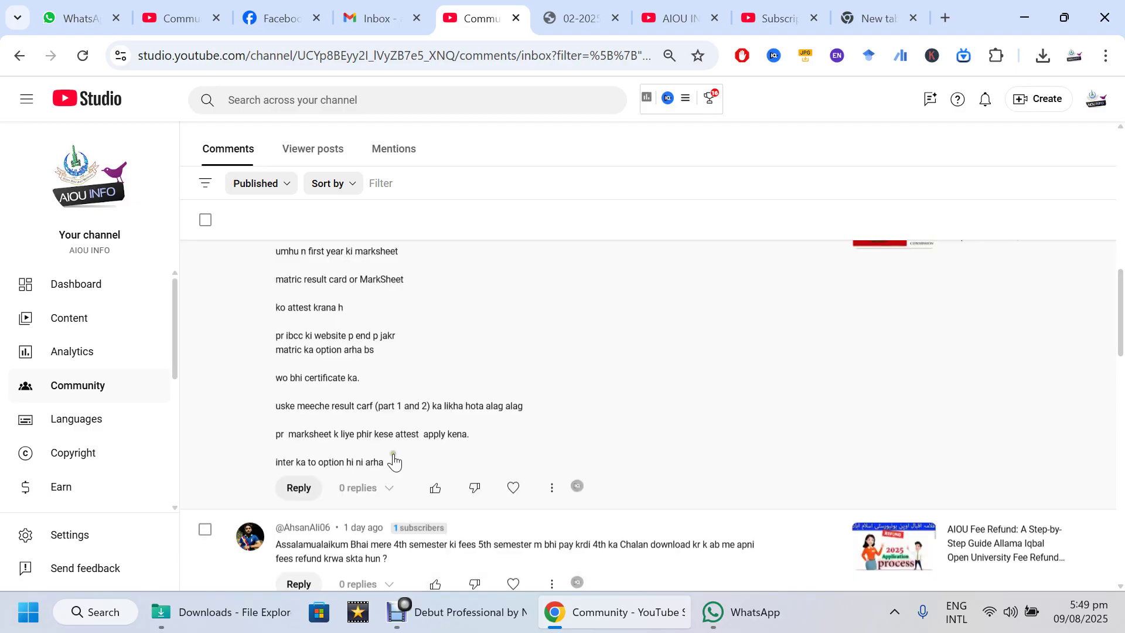
left_click_drag(368, 446, 296, 268)
scroll(297, 259, "up", 1)
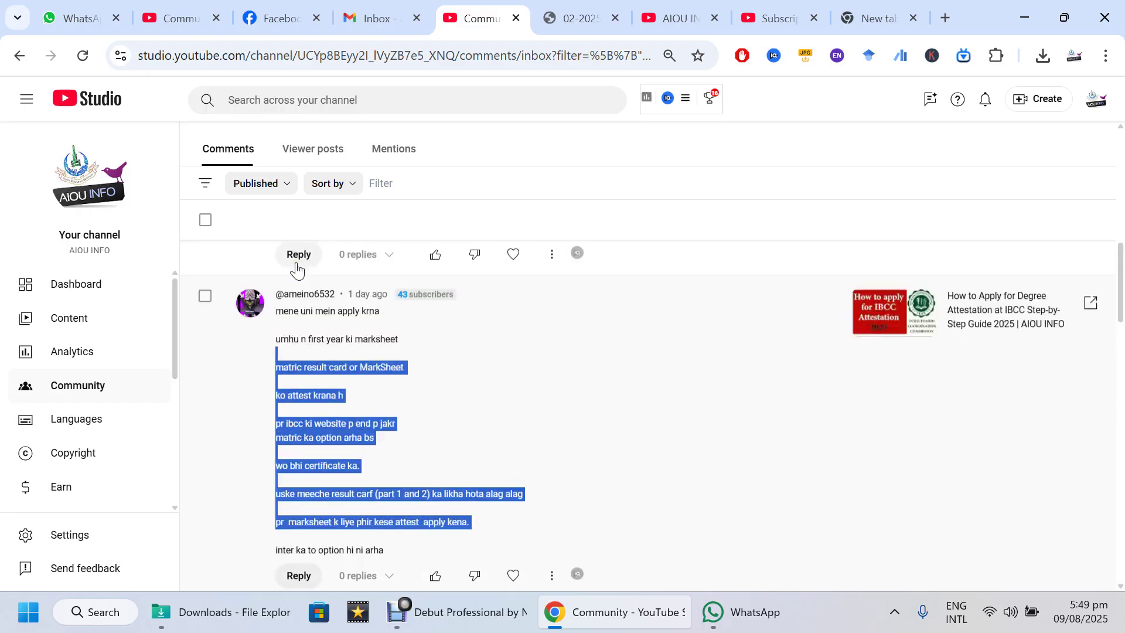
left_click_drag(284, 312, 397, 566)
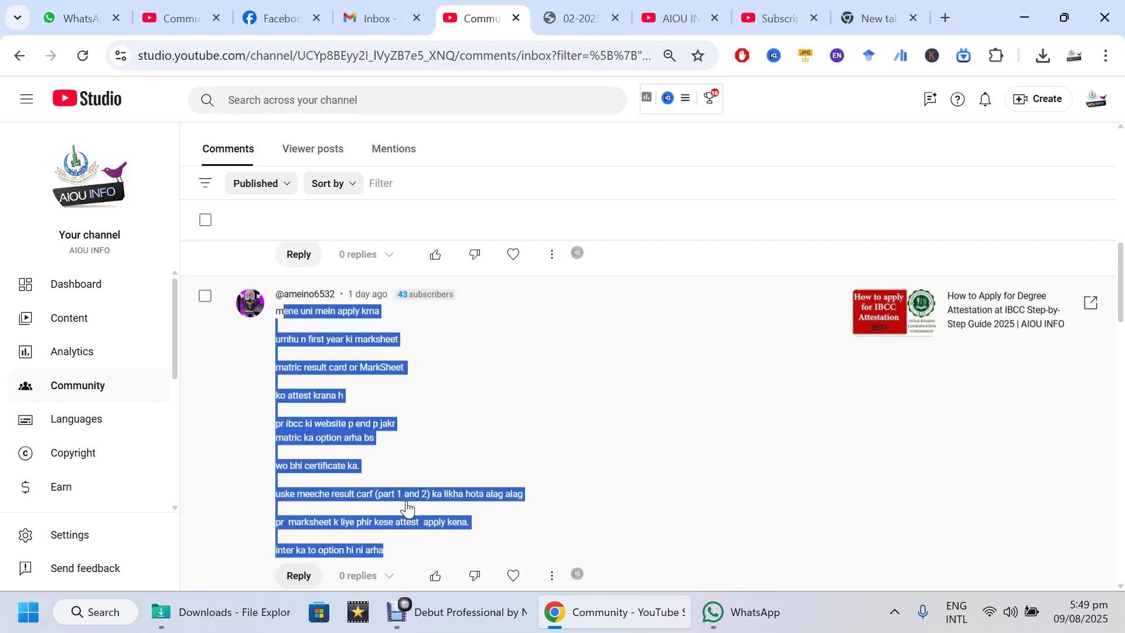
Highlight the comment asking why an ADA holder cannot get admission in the 2-year BS English, and clear the selection.
scroll(408, 509, "down", 2)
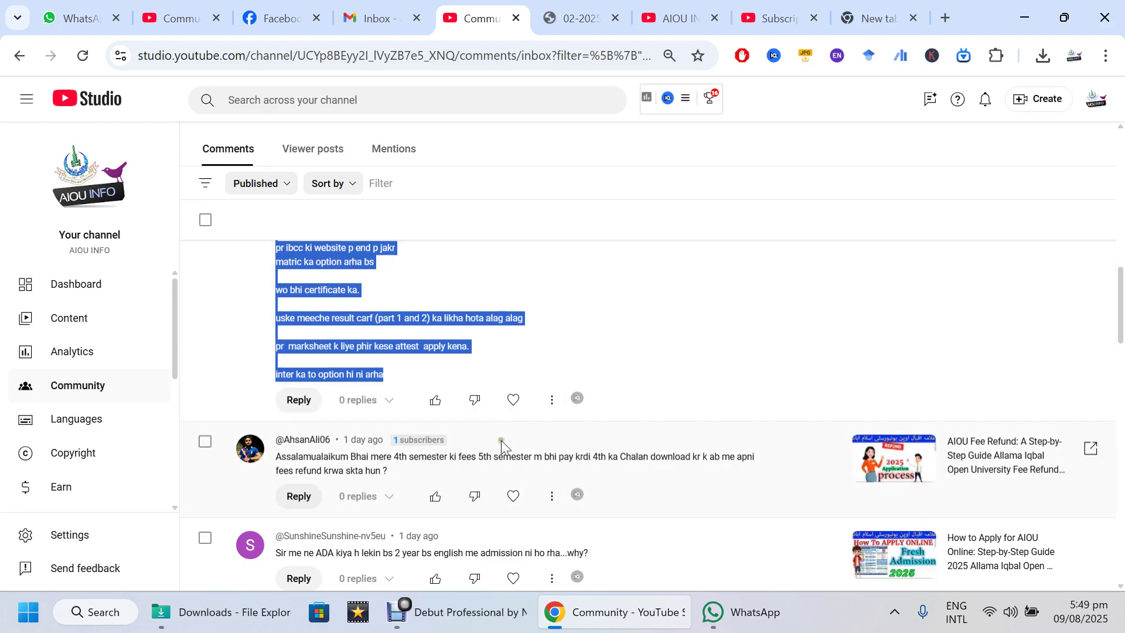
scroll(505, 464, "down", 1)
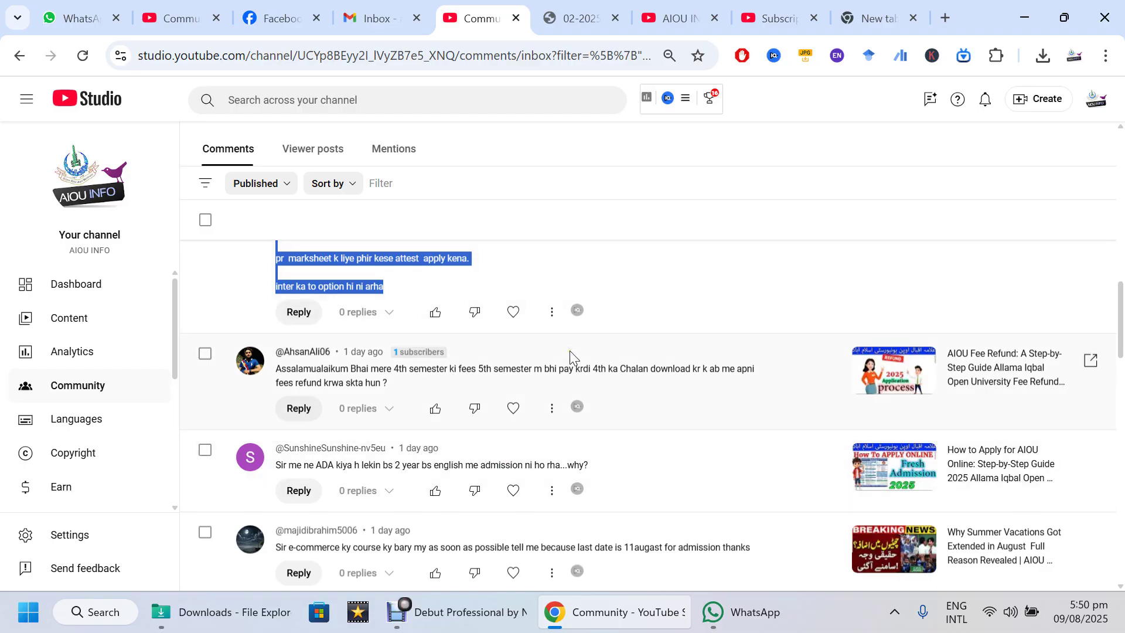
scroll(515, 396, "down", 1)
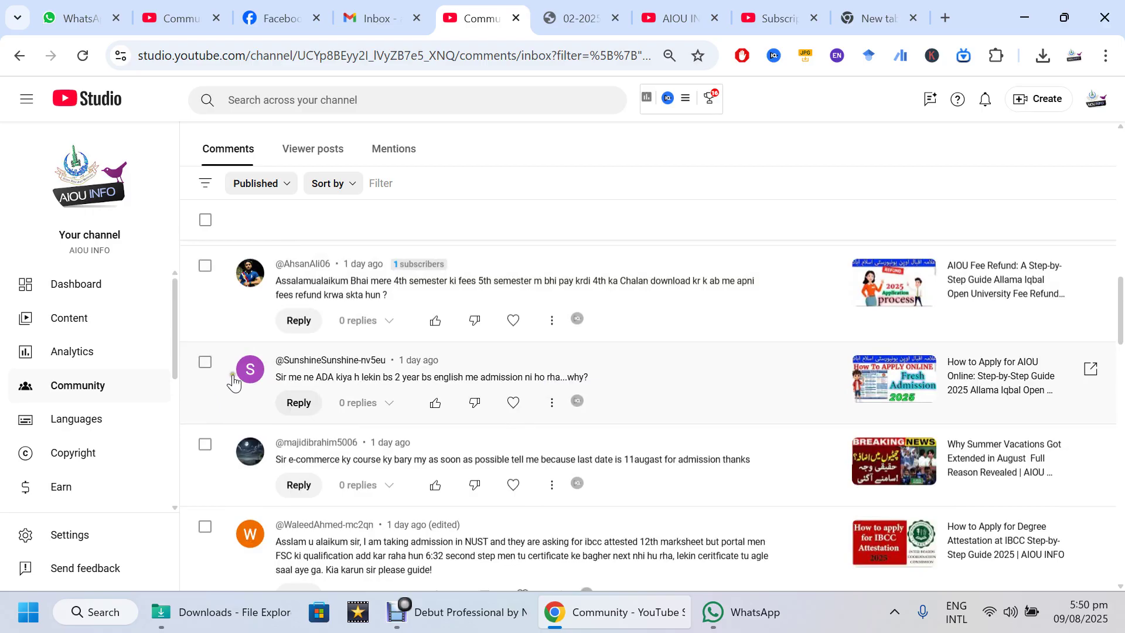
left_click_drag(328, 378, 439, 378)
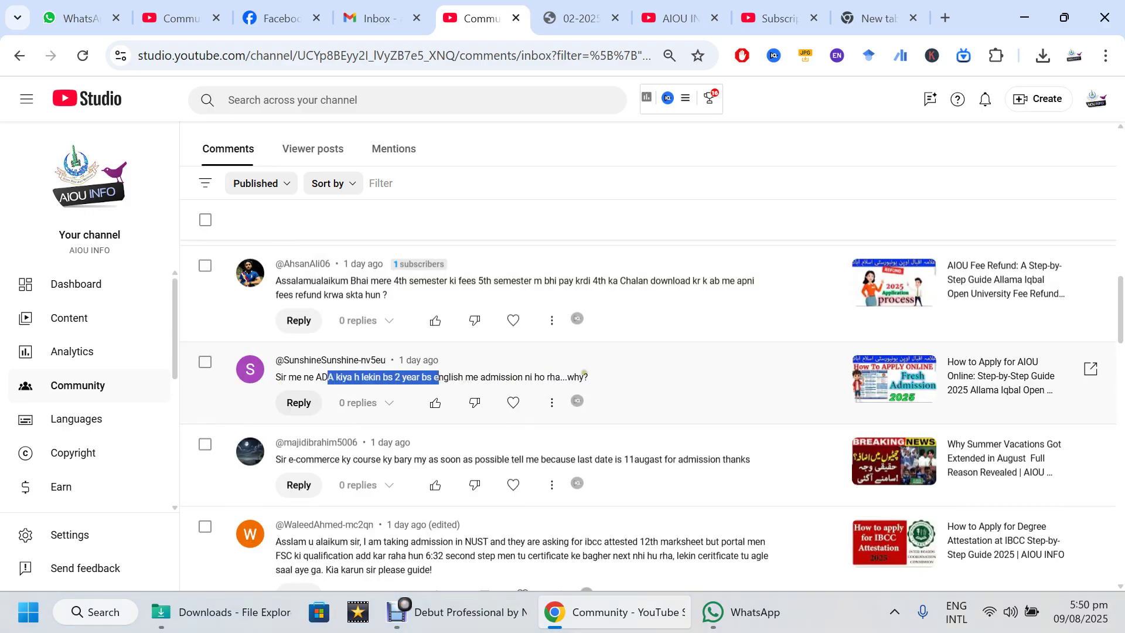
left_click_drag(608, 378, 271, 374)
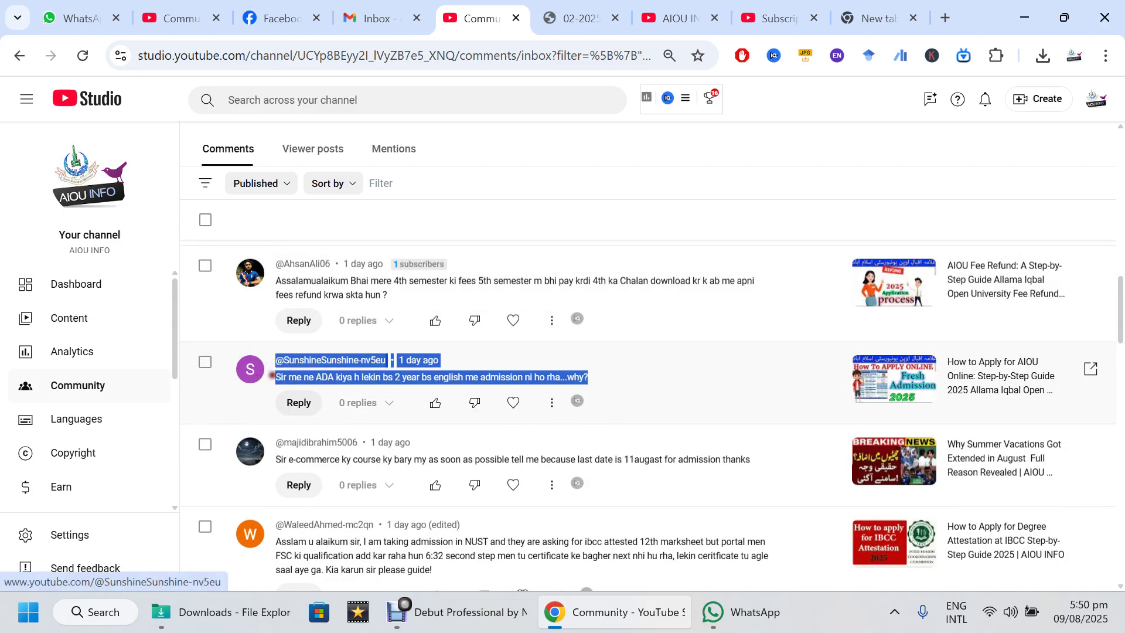
left_click(273, 376)
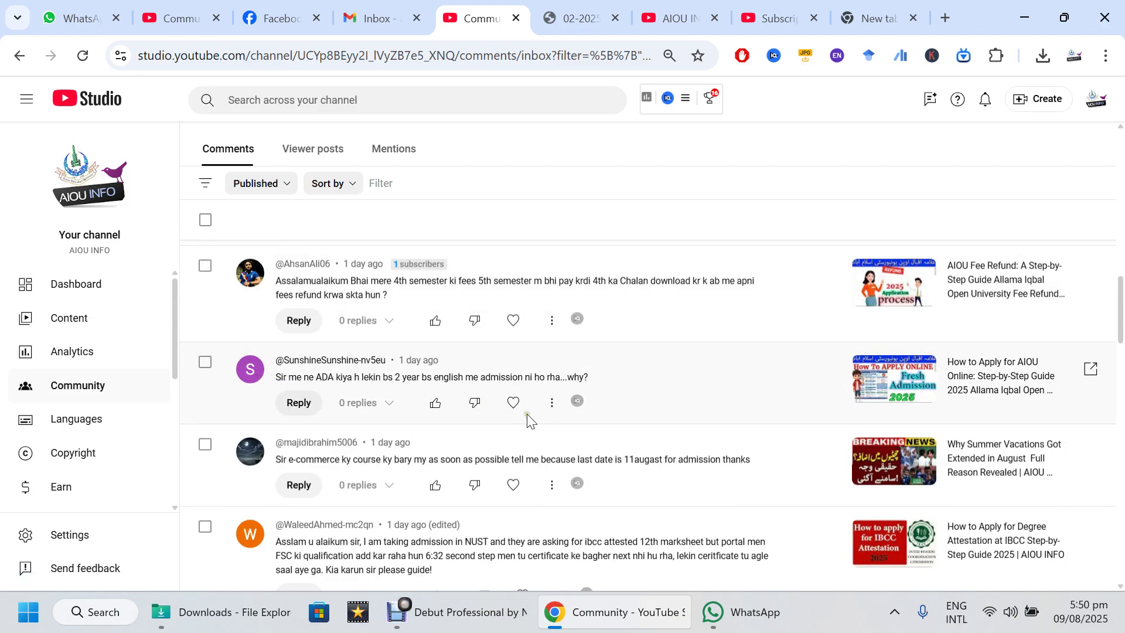
Highlight the part of the e-commerce course comment that mentions the 11 August last date for admission.
scroll(527, 420, "down", 1)
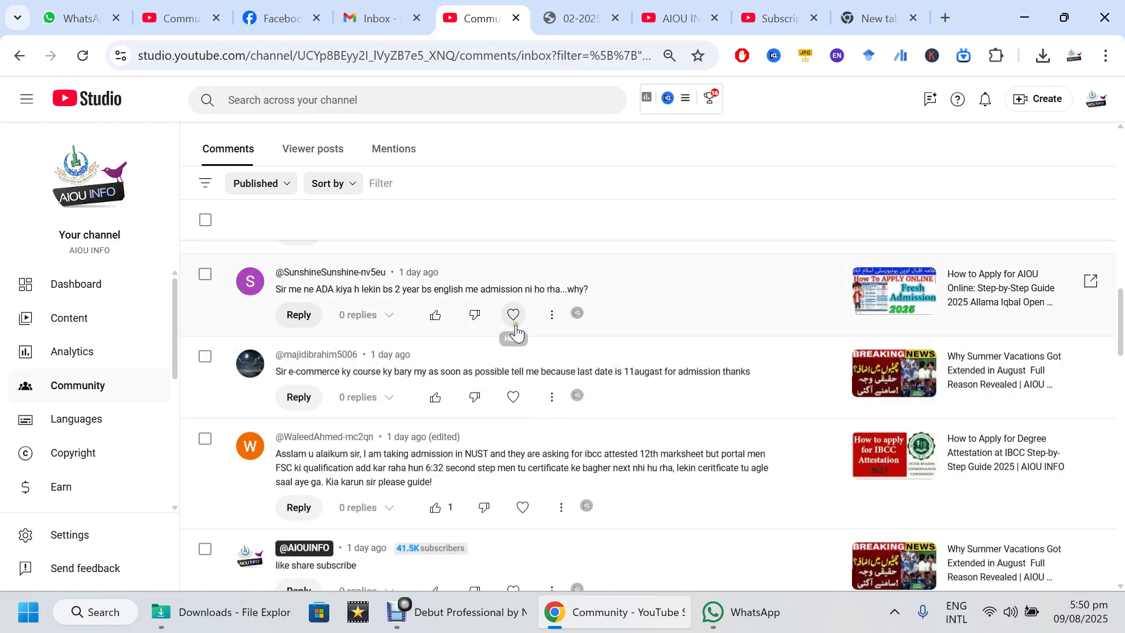
left_click_drag(306, 355, 439, 370)
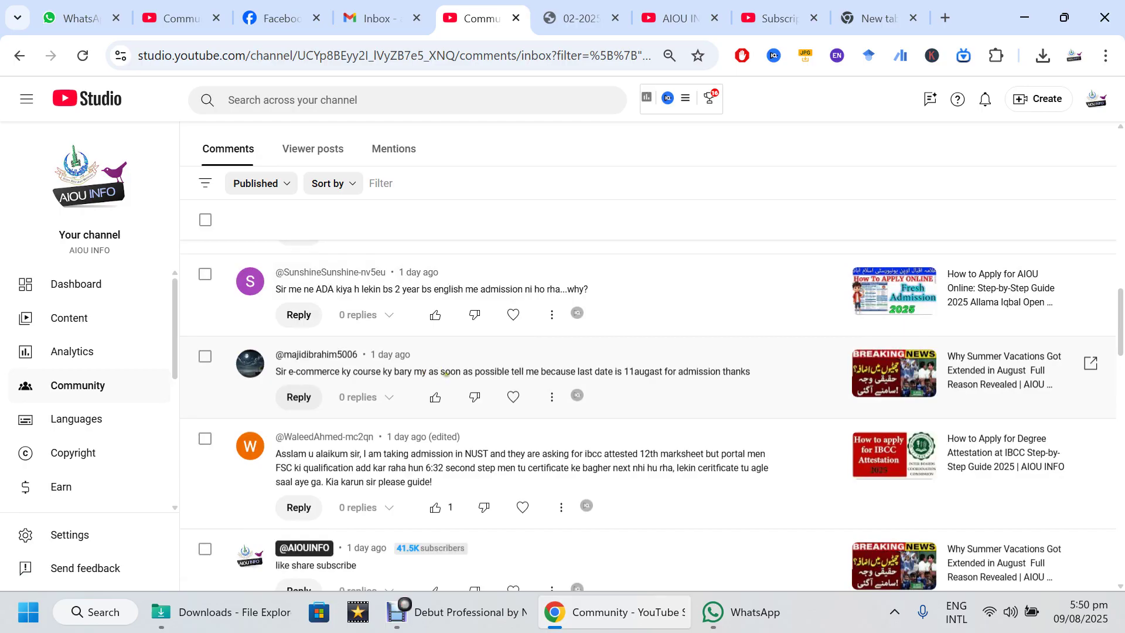
left_click_drag(473, 371, 666, 369)
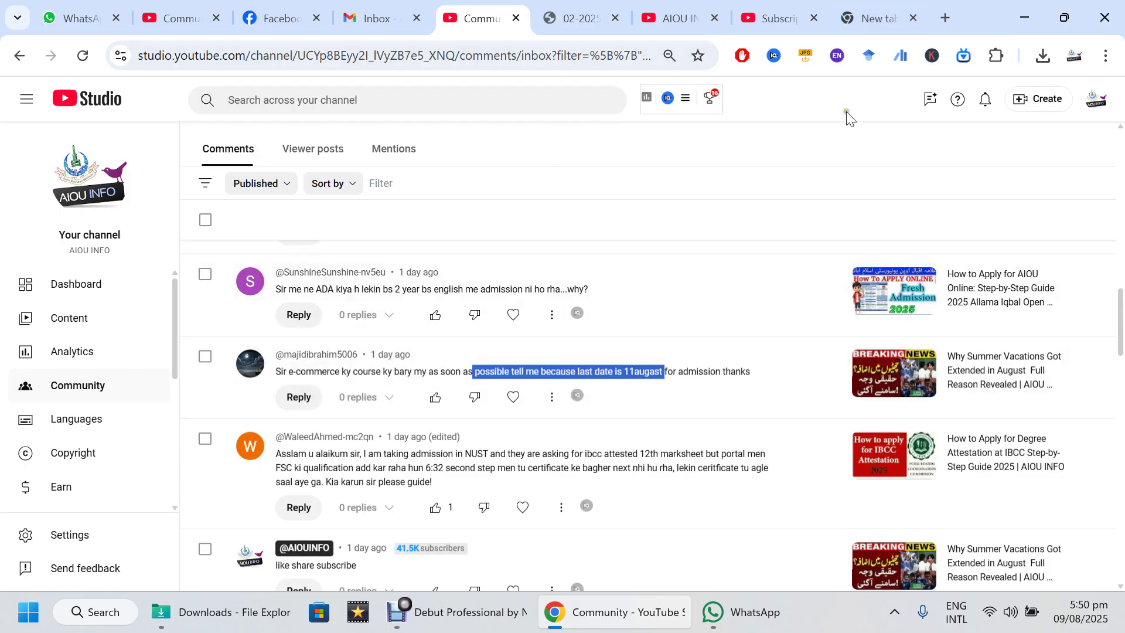
Open the AIOU online admission portal at fmbp.aiou.edu.pk in a new browser tab.
left_click(944, 17)
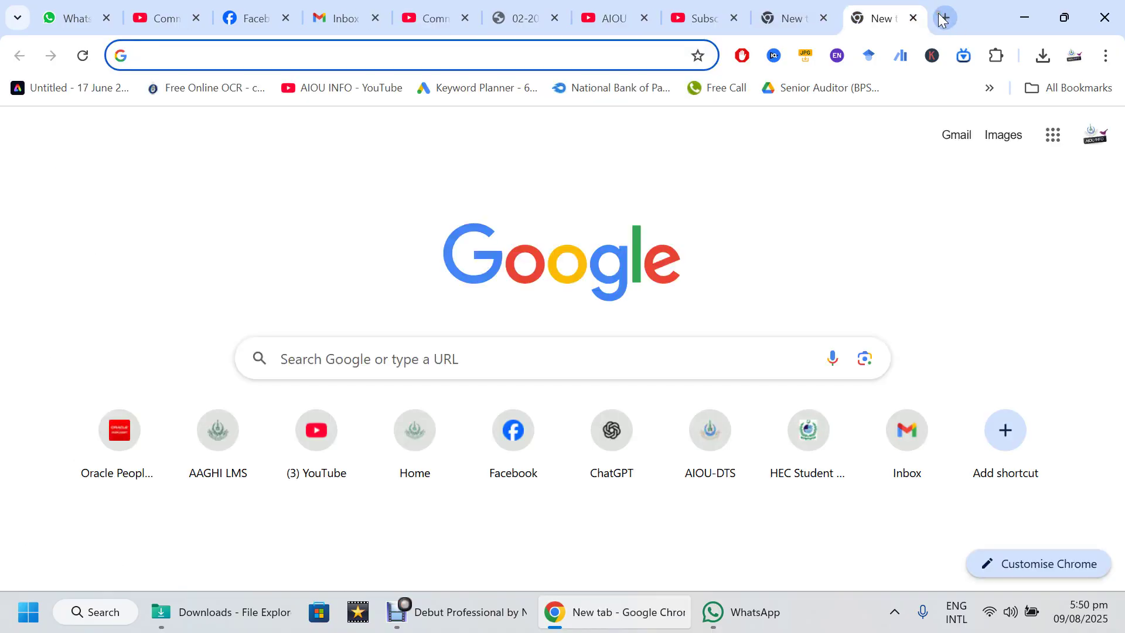
type("fm")
key("Return")
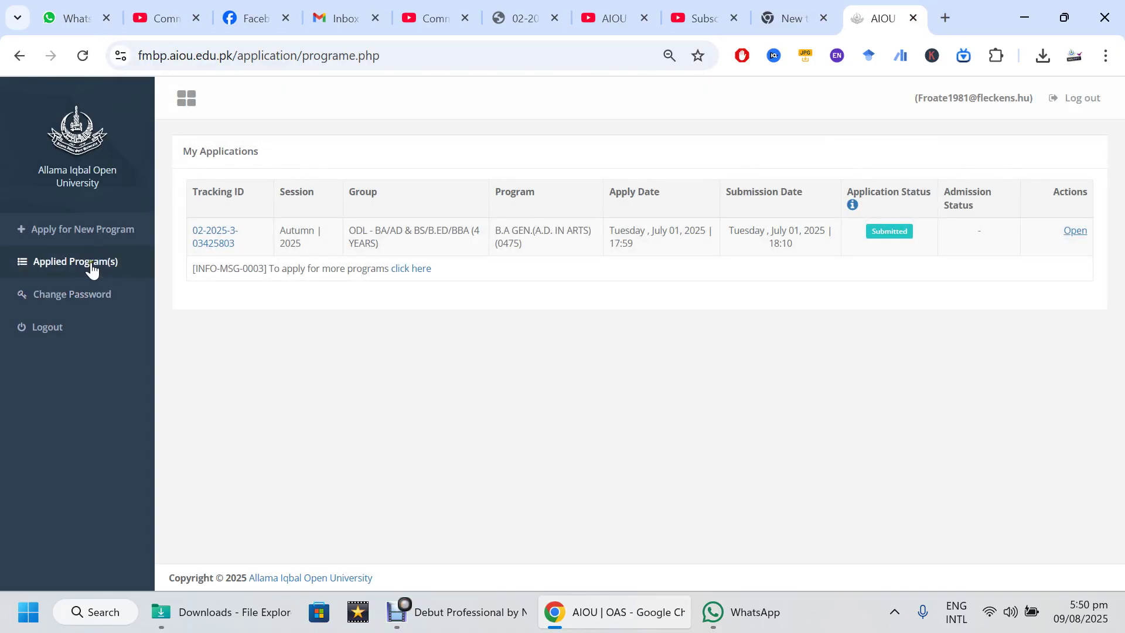
Start applying for a new program, expand the Open Distance Learning programs and highlight the E-SKILL COURSES/ARABIC COURSES/MIDDLE-TECH part of the first entry.
left_click(94, 233)
left_click(291, 186)
left_click_drag(345, 250, 394, 250)
left_click_drag(287, 250, 523, 256)
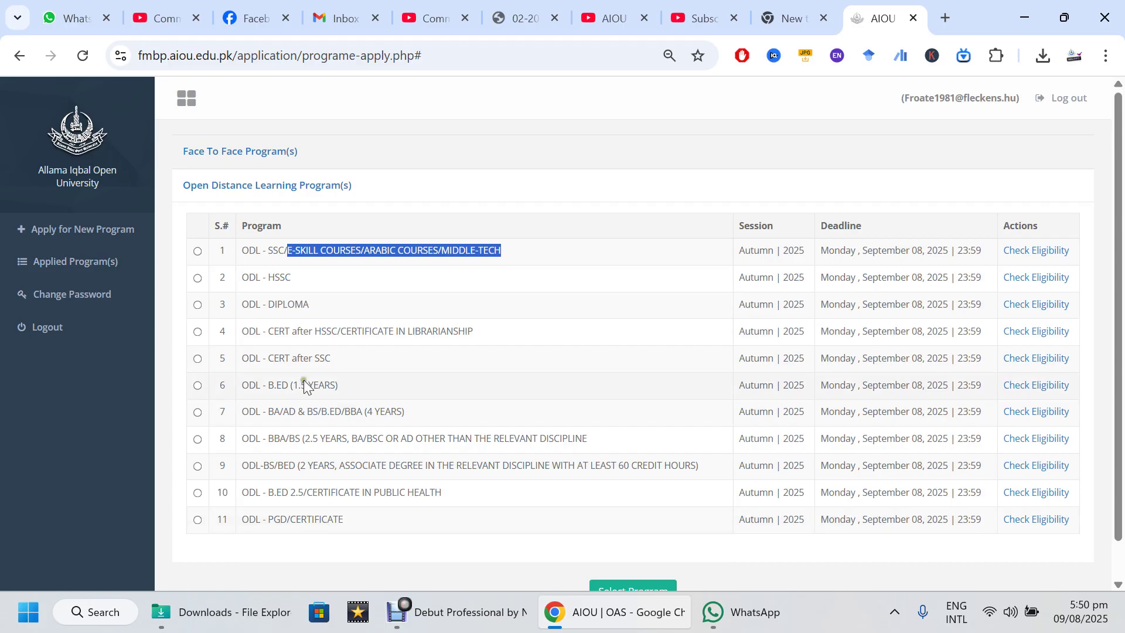
Select the ODL - SSC/E-SKILL COURSES/ARABIC COURSES/MIDDLE-TECH program, copy the information from the previous application, and open the new application.
left_click(198, 251)
left_click(618, 589)
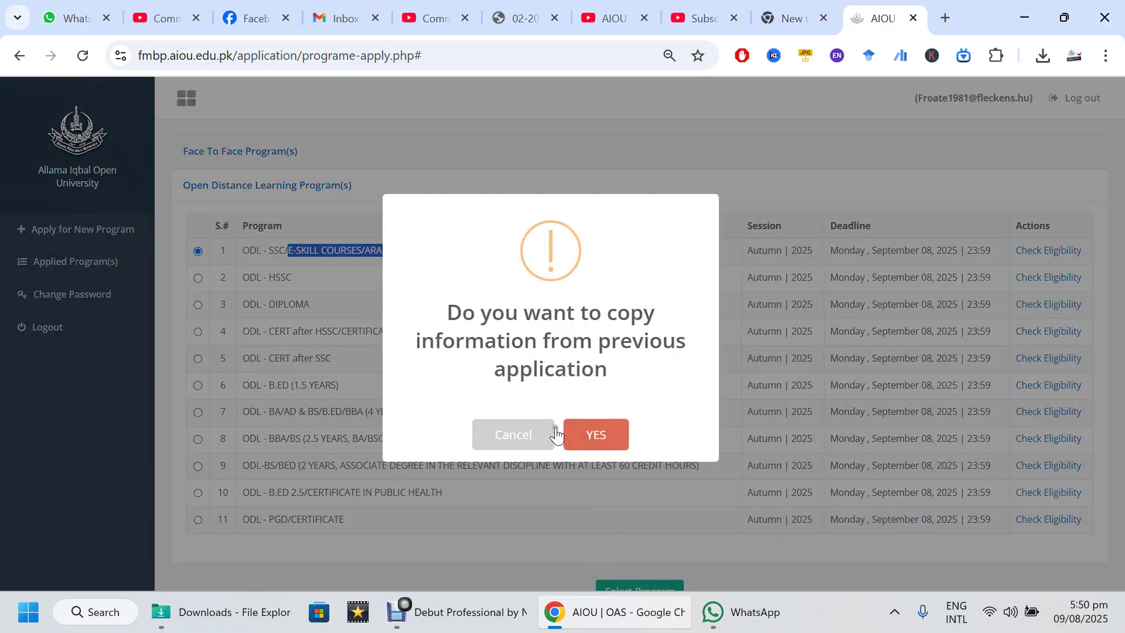
left_click(575, 435)
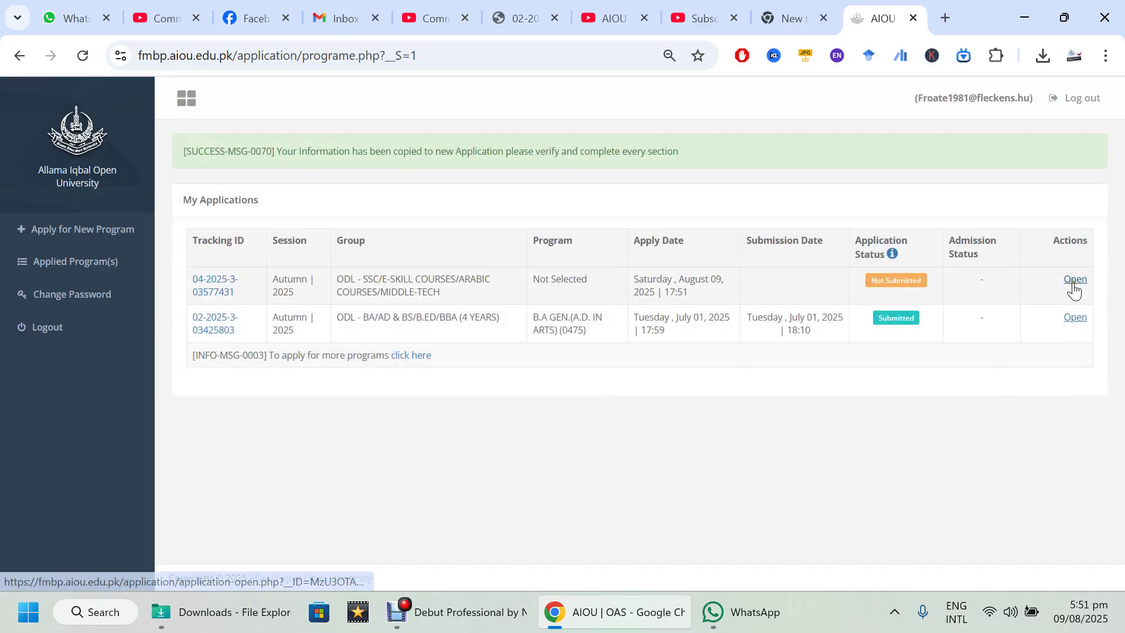
left_click(1084, 280)
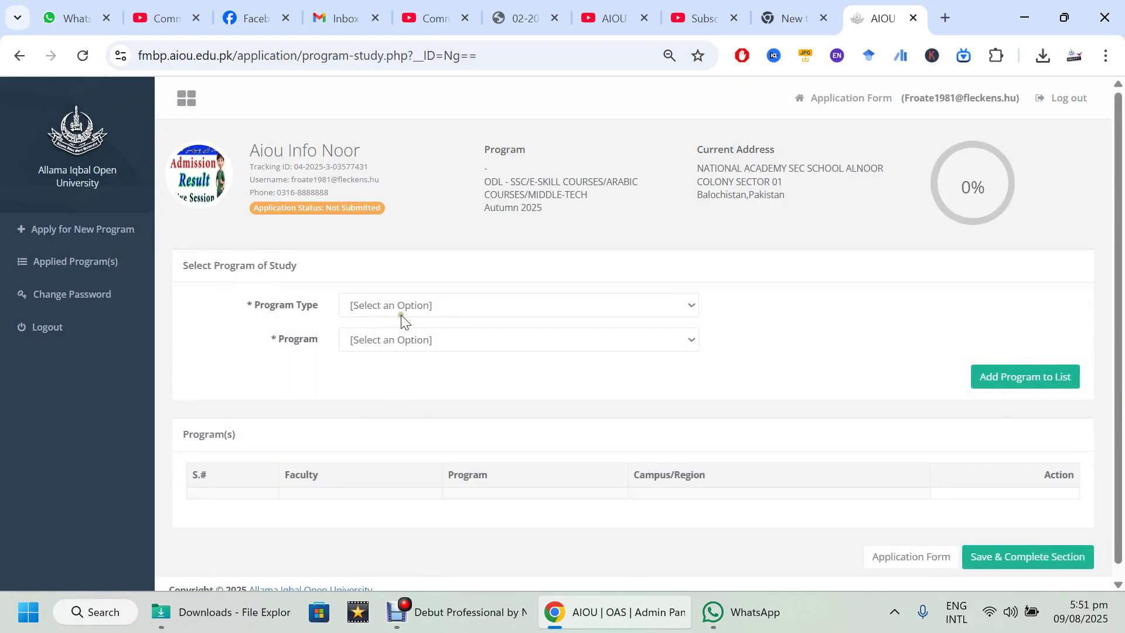
Set the program type to LOCAL, add E COMMERCE & SKILL DEVELOPMENT COURSES to the program list, and highlight the added entry.
left_click(404, 304)
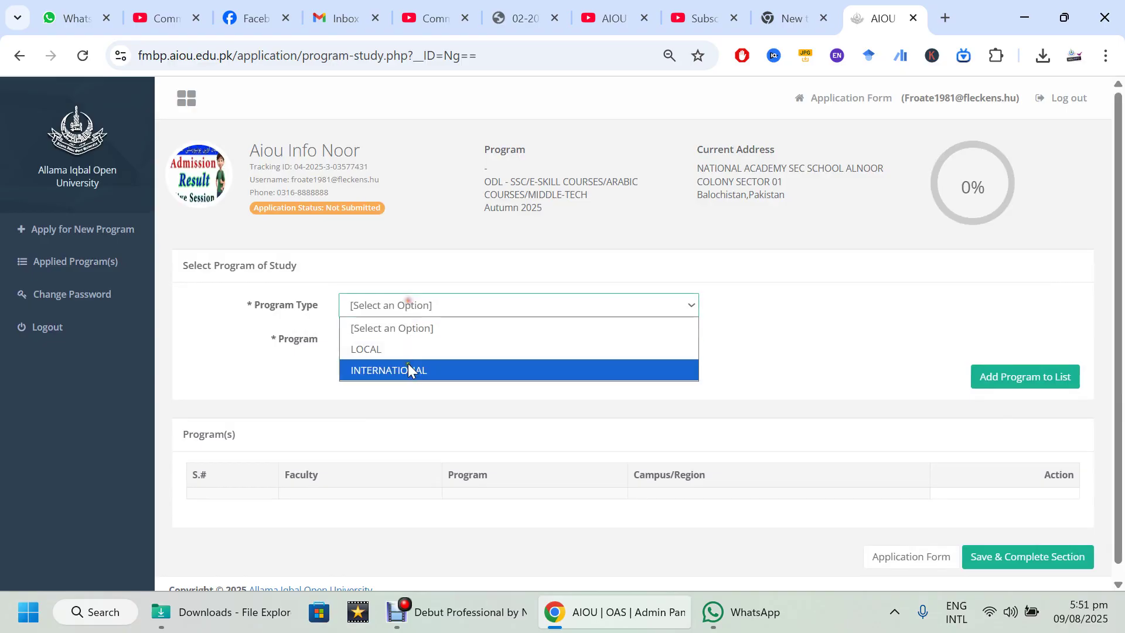
left_click(413, 350)
left_click(431, 337)
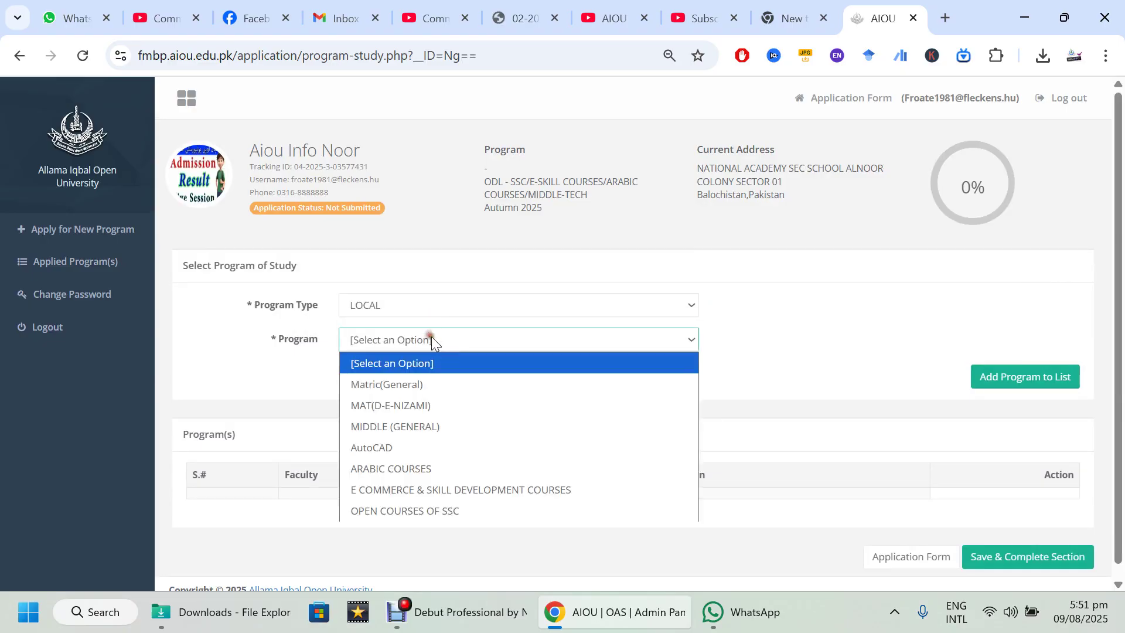
left_click(449, 488)
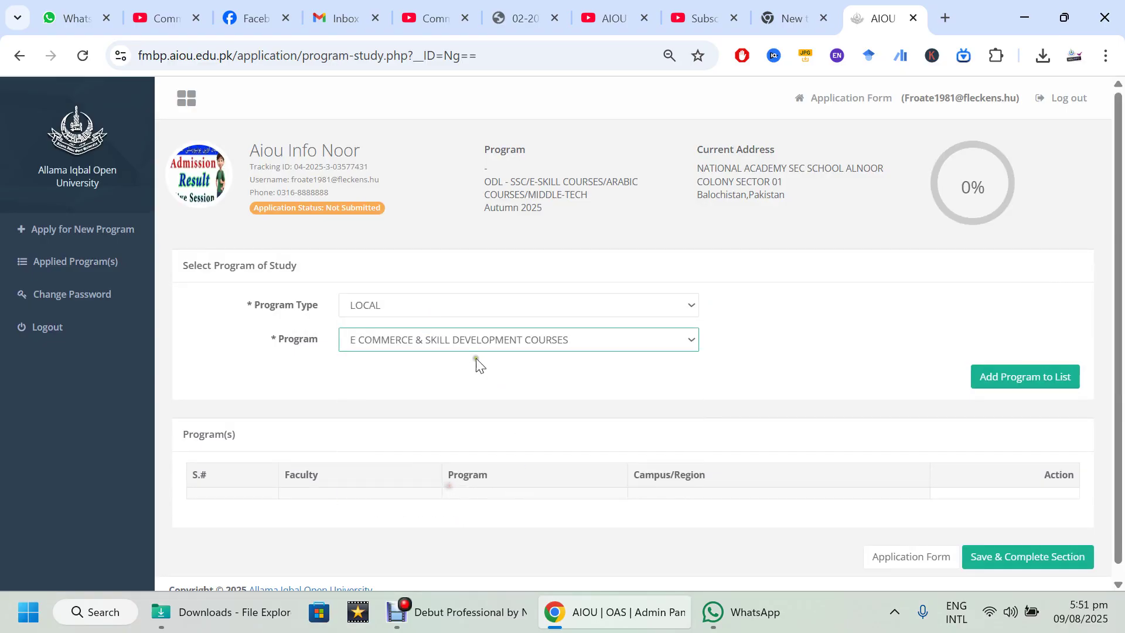
left_click(518, 343)
left_click(547, 490)
left_click(1038, 370)
scroll(717, 433, "down", 3)
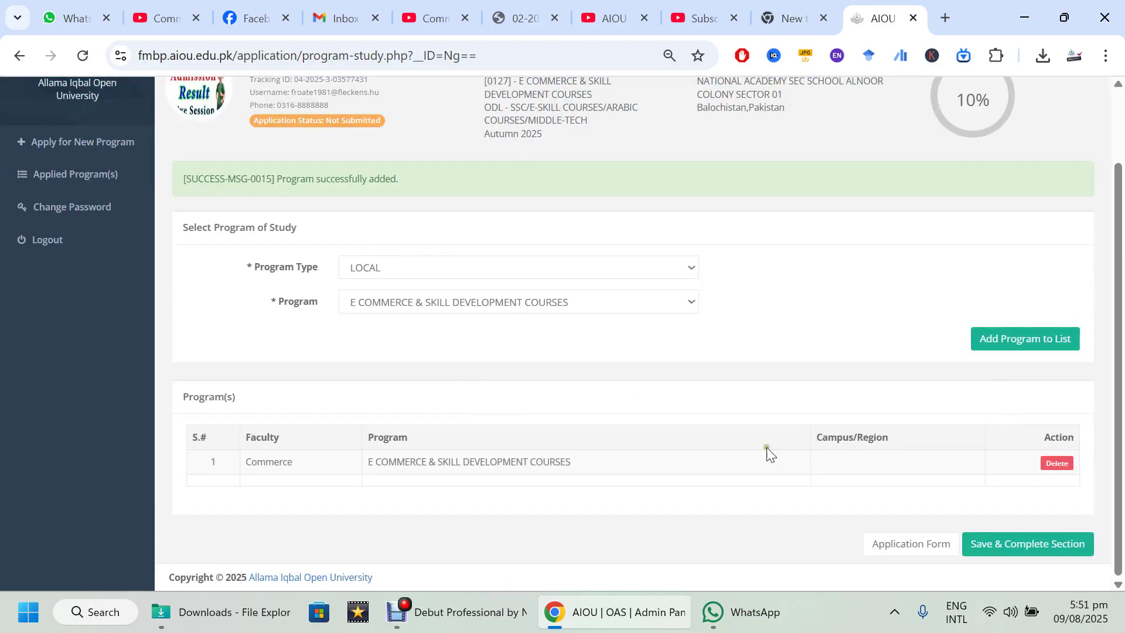
triple_click(563, 463)
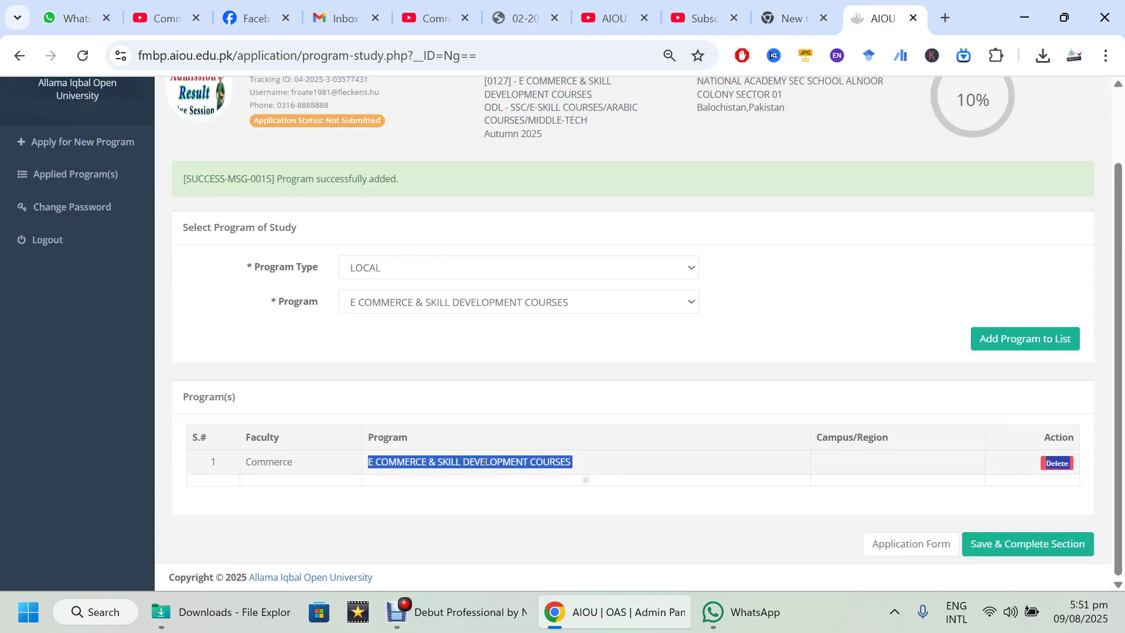
Switch to the YouTube Studio comments and highlight "NUST", then the passage from "but portal men" to the end, in the IBCC attestation question.
left_click(417, 10)
scroll(424, 336, "down", 1)
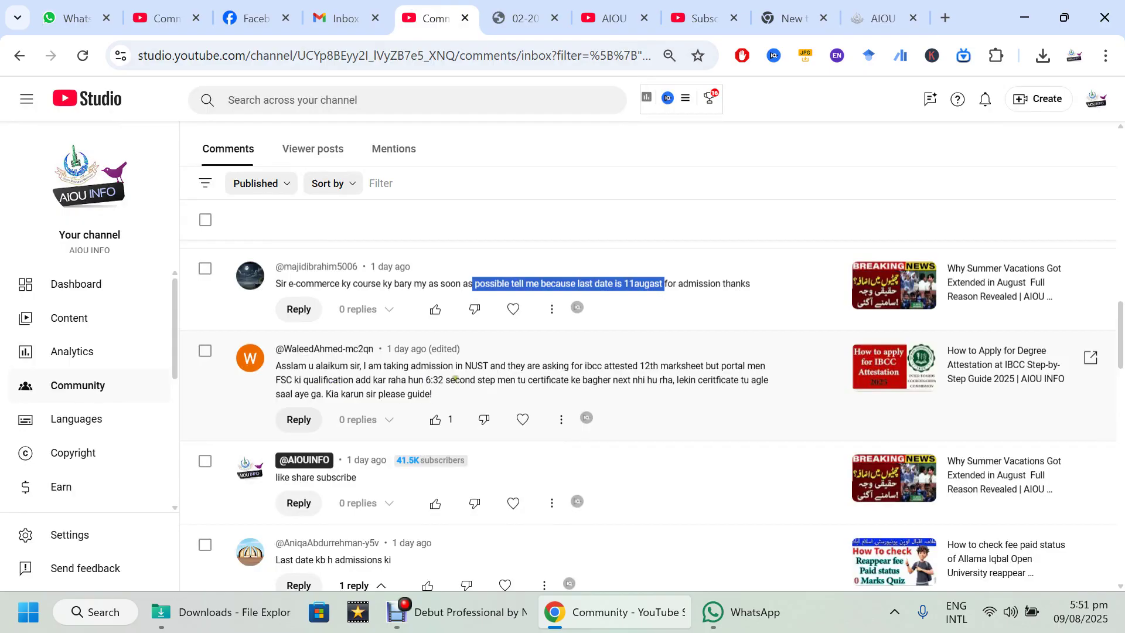
left_click_drag(458, 366, 507, 366)
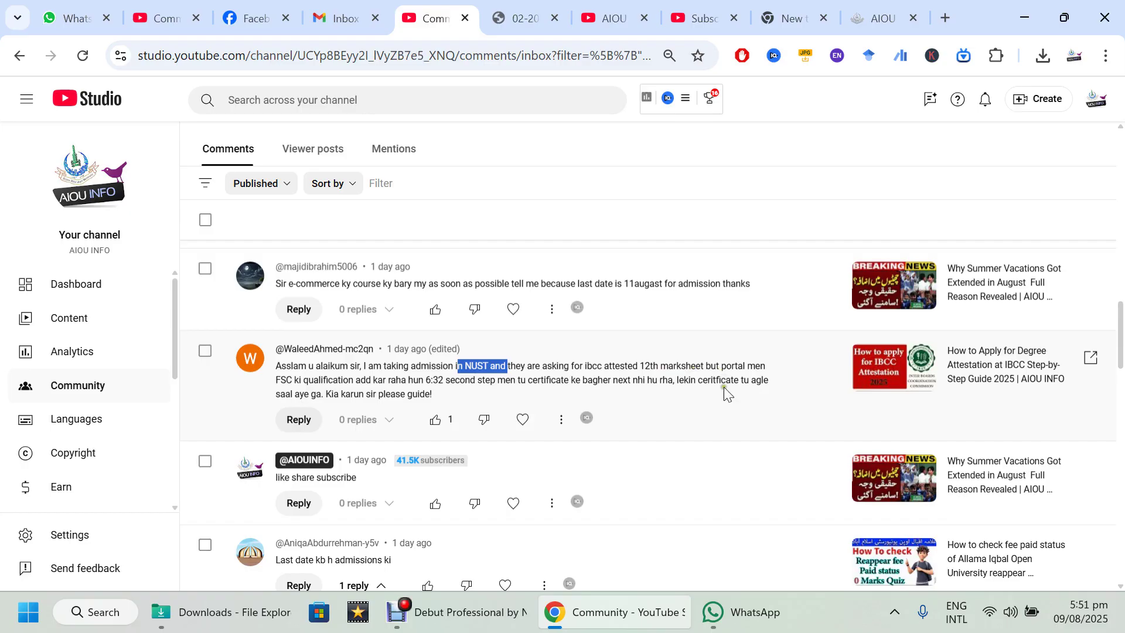
left_click_drag(706, 366, 754, 395)
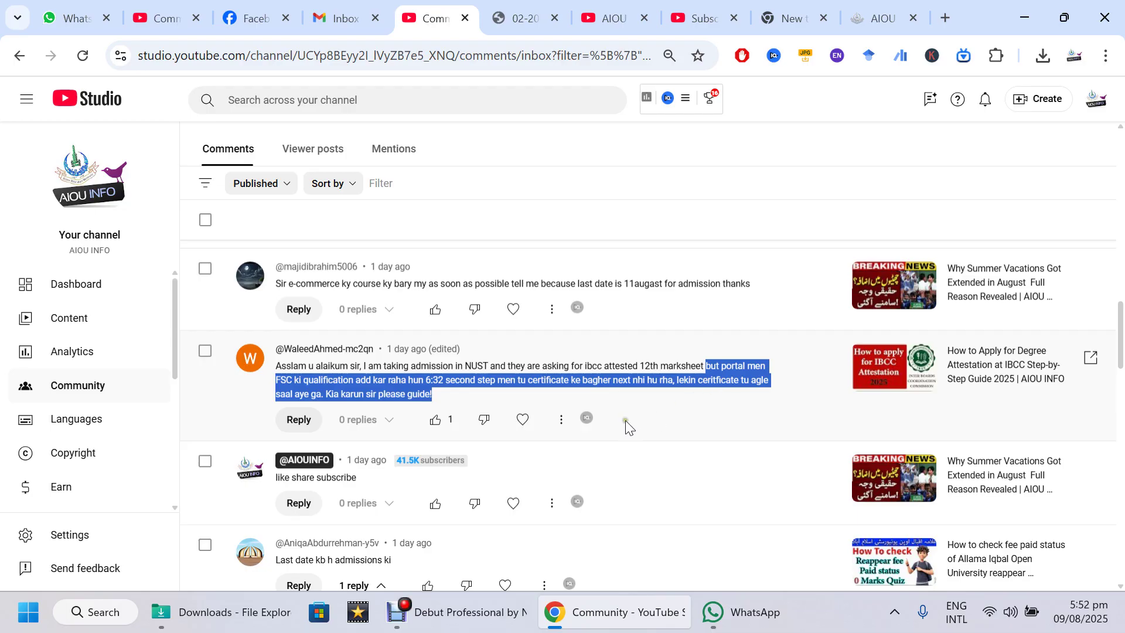
Find the comment asking for the last date of admissions and highlight its question text.
scroll(626, 428, "down", 2)
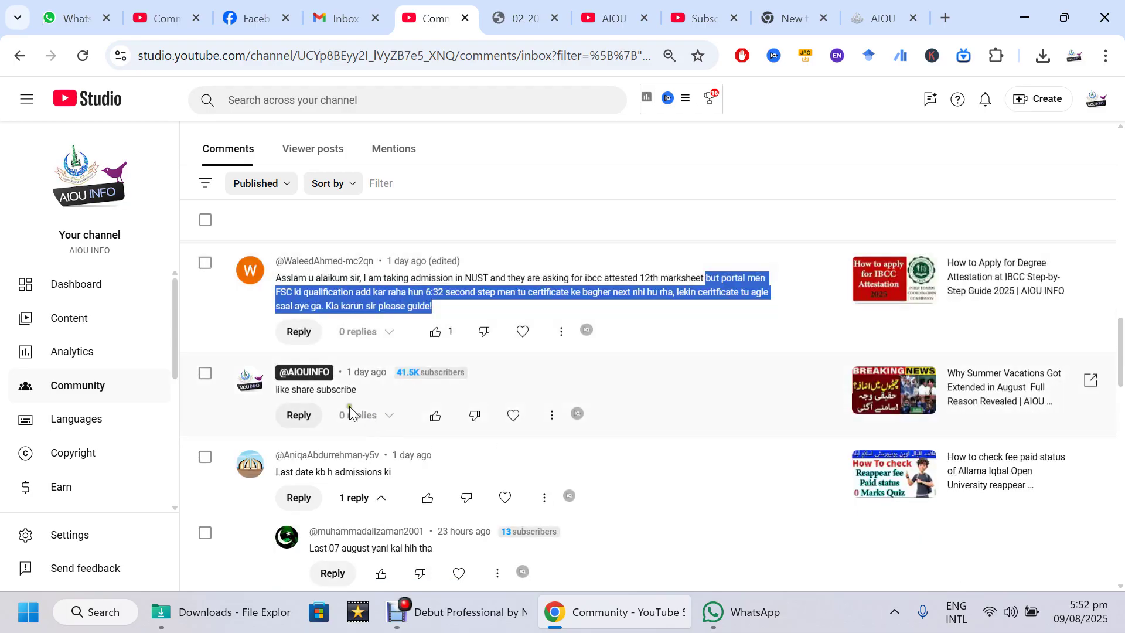
scroll(575, 379, "down", 1)
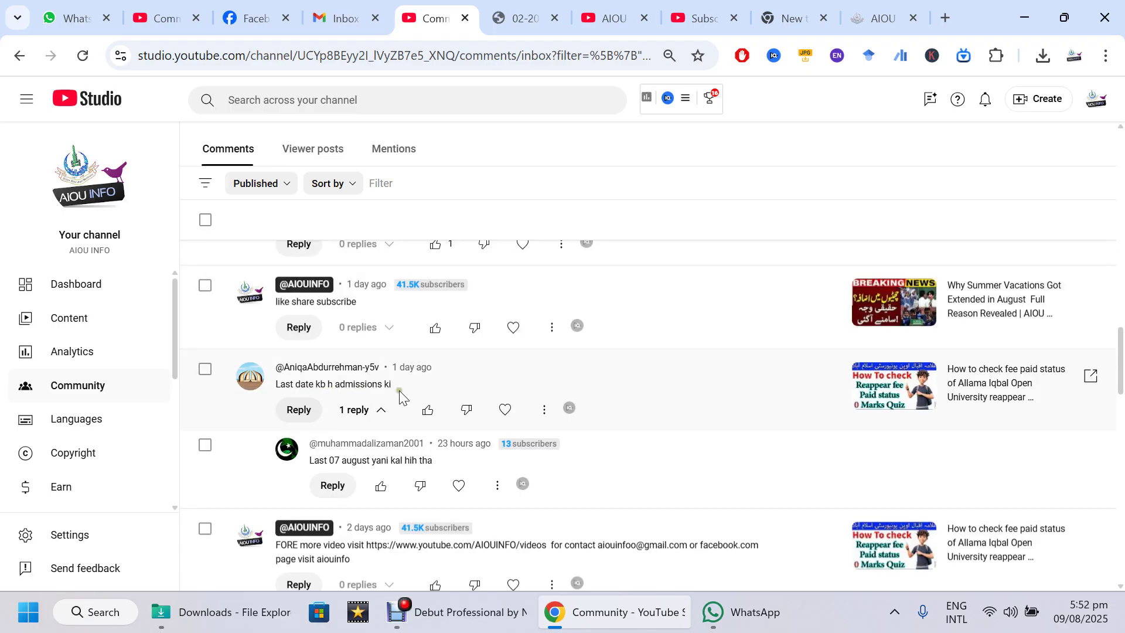
left_click_drag(411, 394, 309, 385)
Look through the older comments as far as the B.Ed assignment option question and return to the newest comment.
scroll(513, 441, "down", 1)
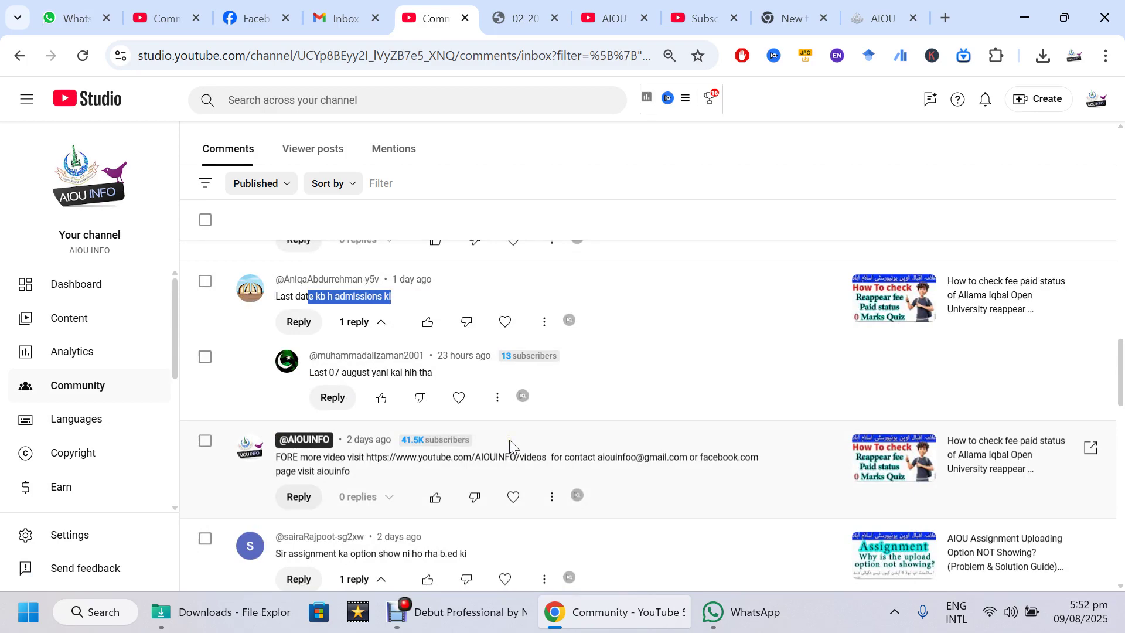
scroll(509, 442, "down", 1)
scroll(510, 447, "down", 1)
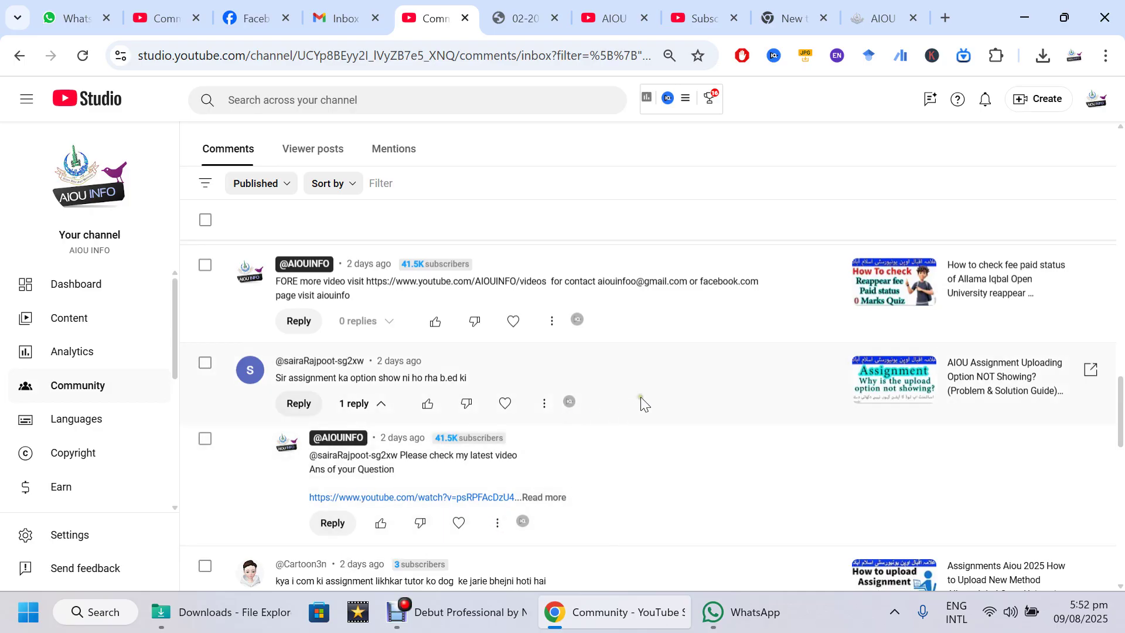
scroll(643, 402, "up", 10)
scroll(643, 403, "up", 3)
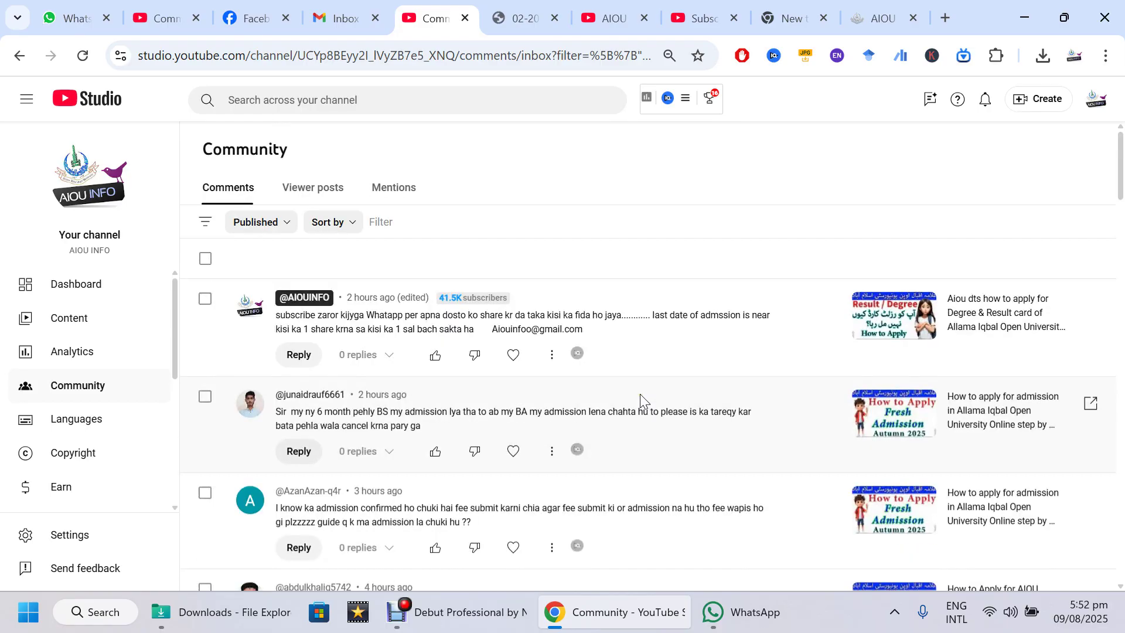